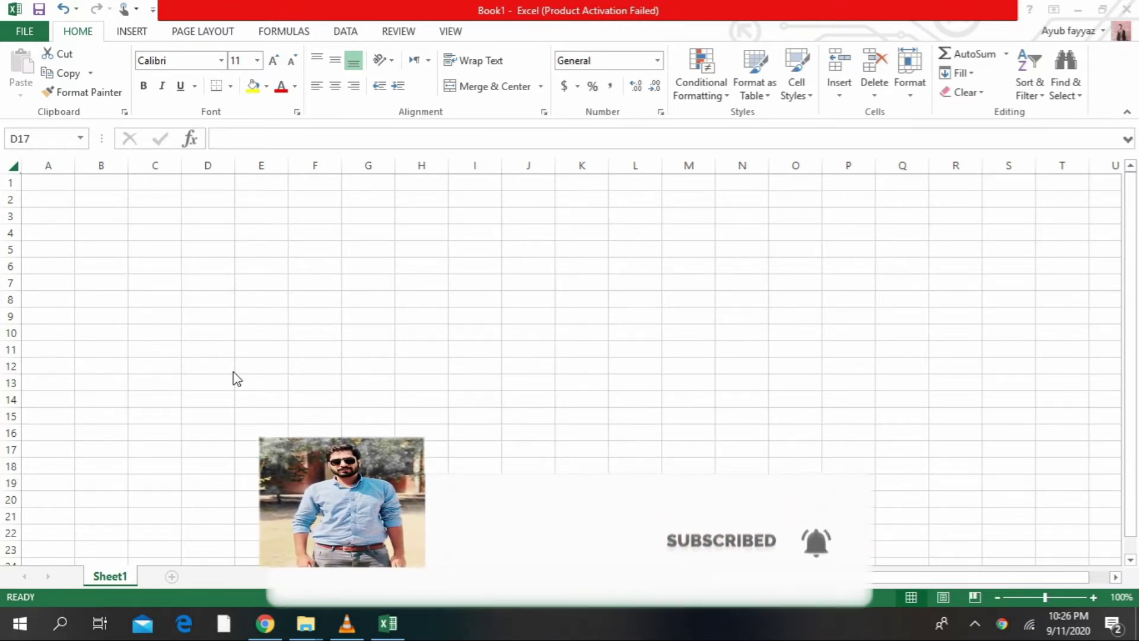
Enter the headings CHECK IN in F6 and CHECK OUT in G6.
{"action": "key", "text": "ctrl+a"}
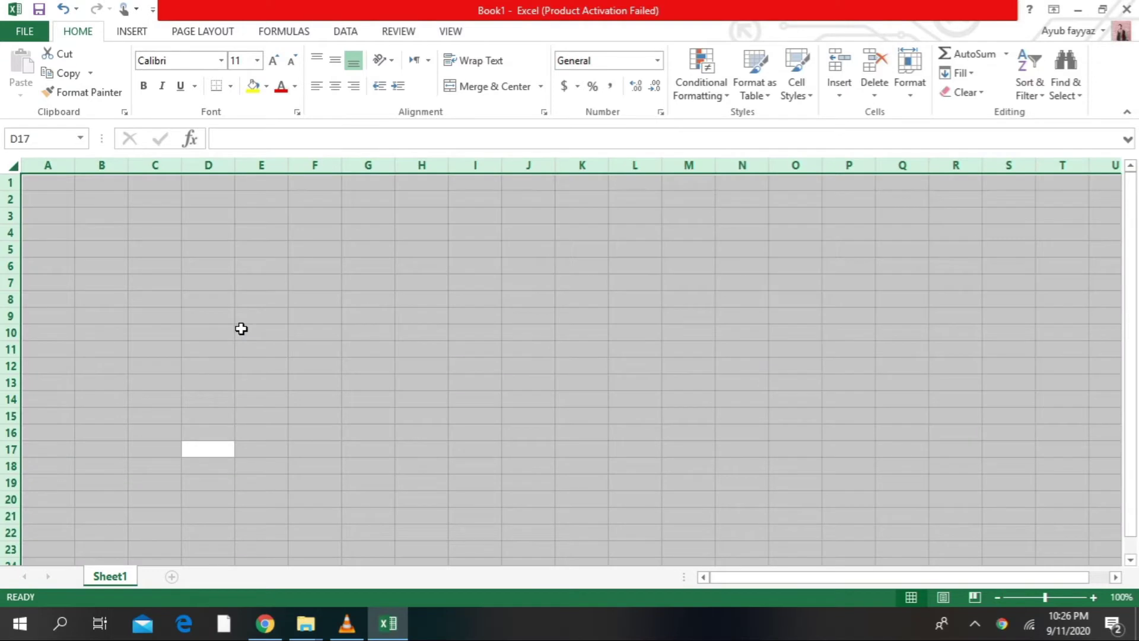
{"action": "left_click", "coordinate": [342, 268]}
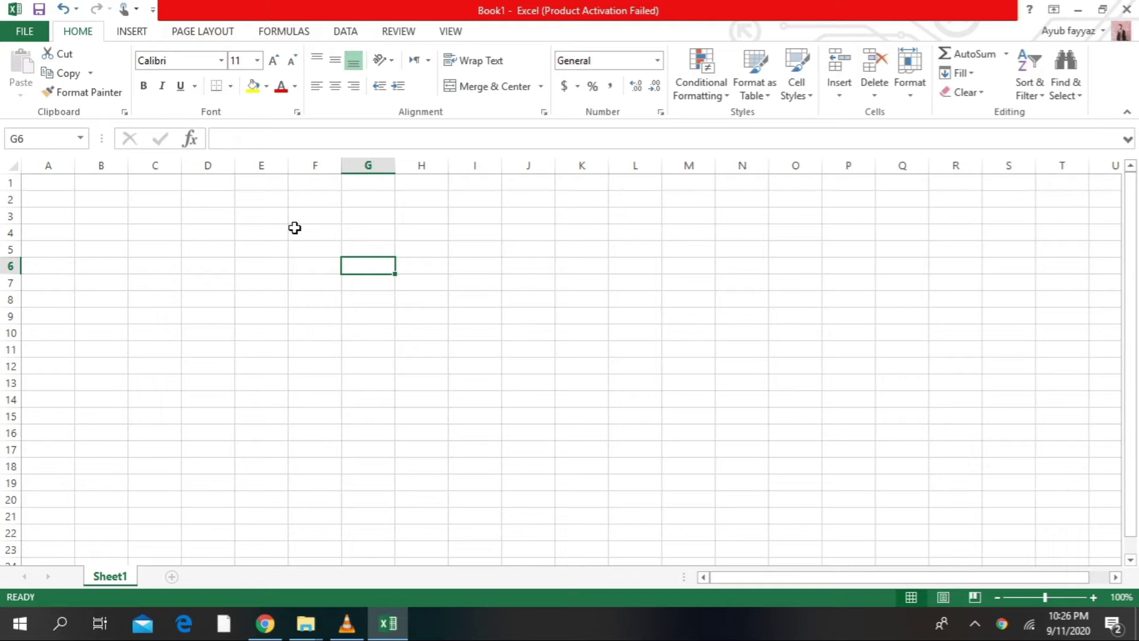
{"action": "key", "text": "Left"}
{"action": "key", "text": "Up"}
{"action": "key", "text": "Down"}
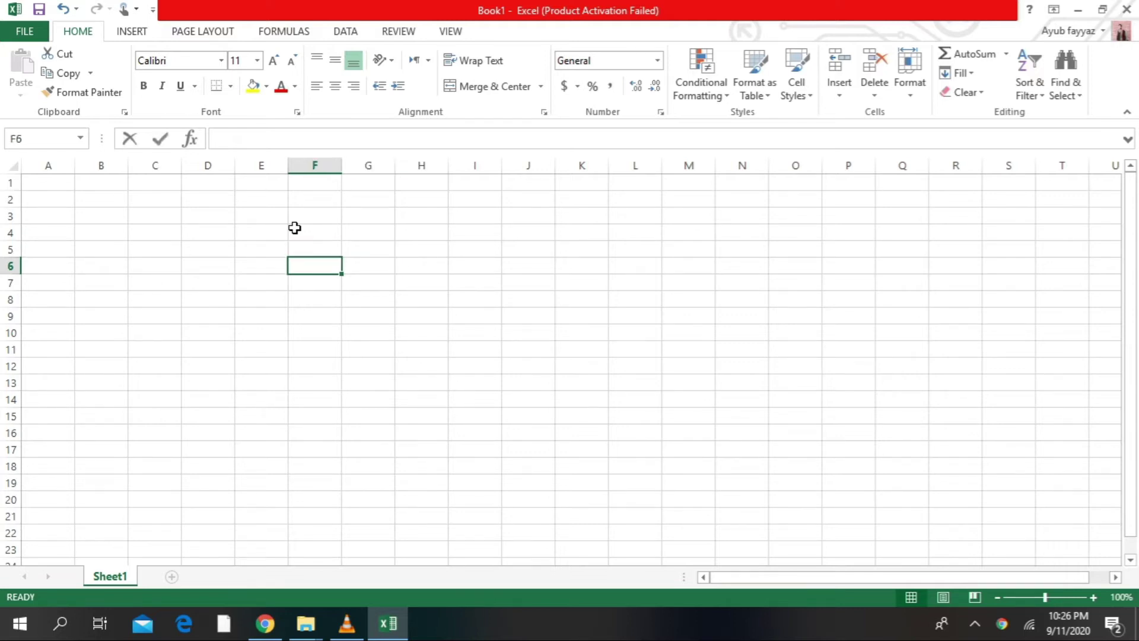
{"action": "type", "text": "CHECK IN"}
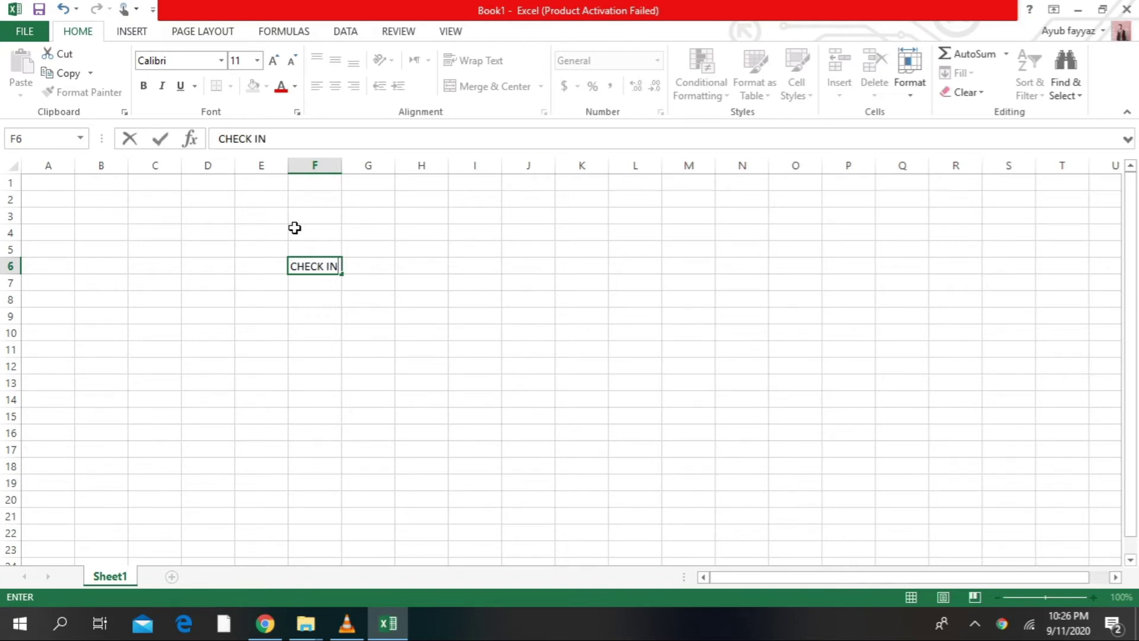
{"action": "key", "text": "Tab"}
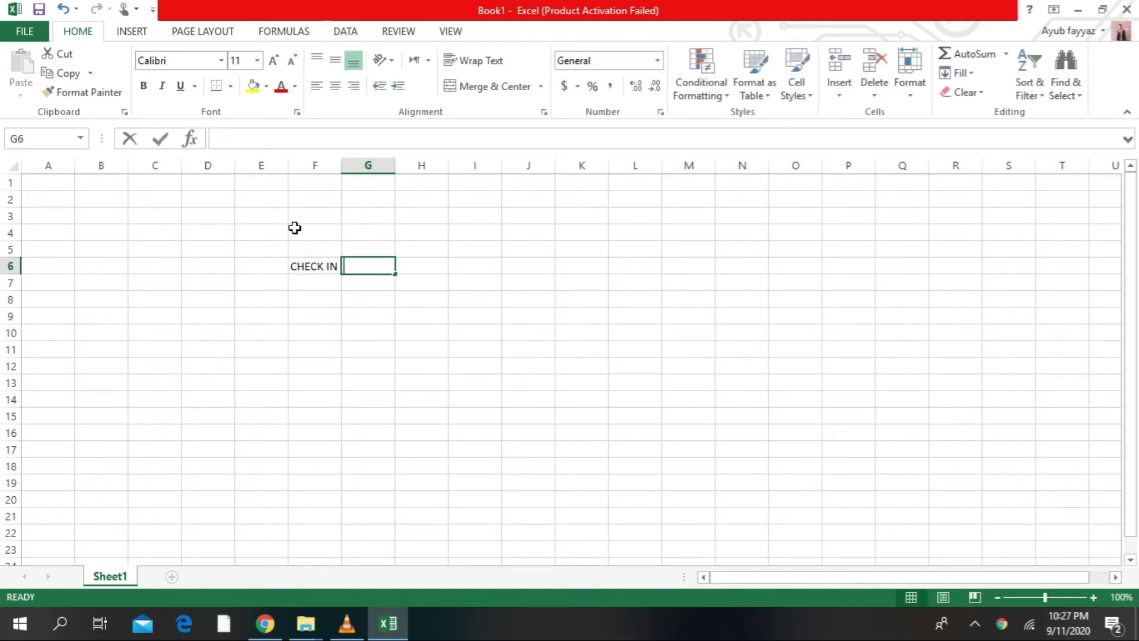
{"action": "type", "text": "CHECK "}
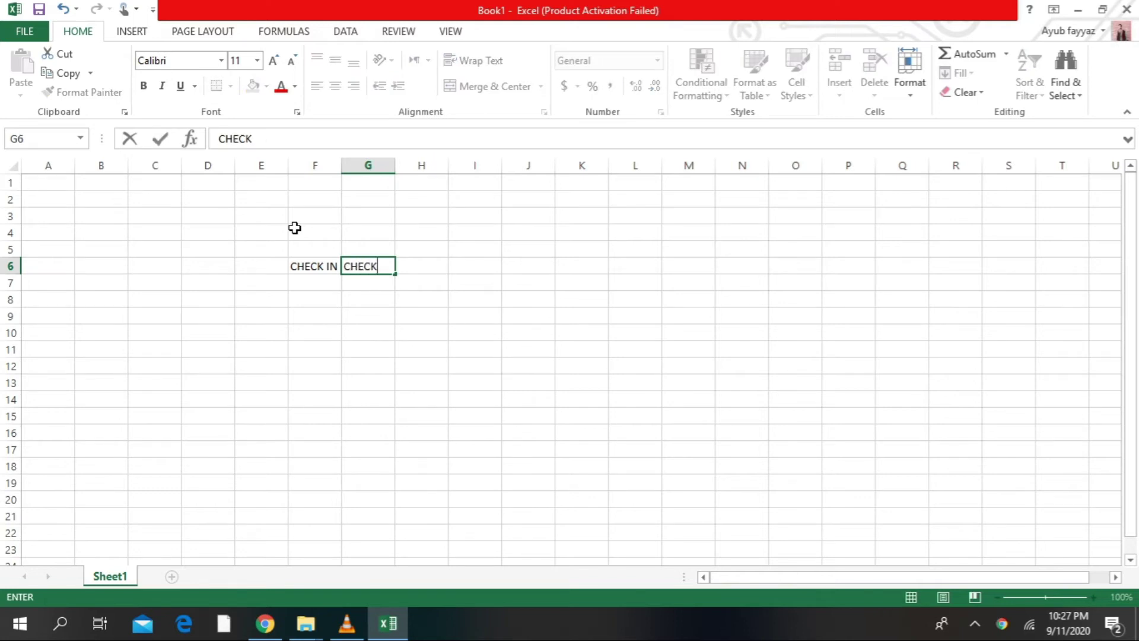
{"action": "type", "text": "OUT"}
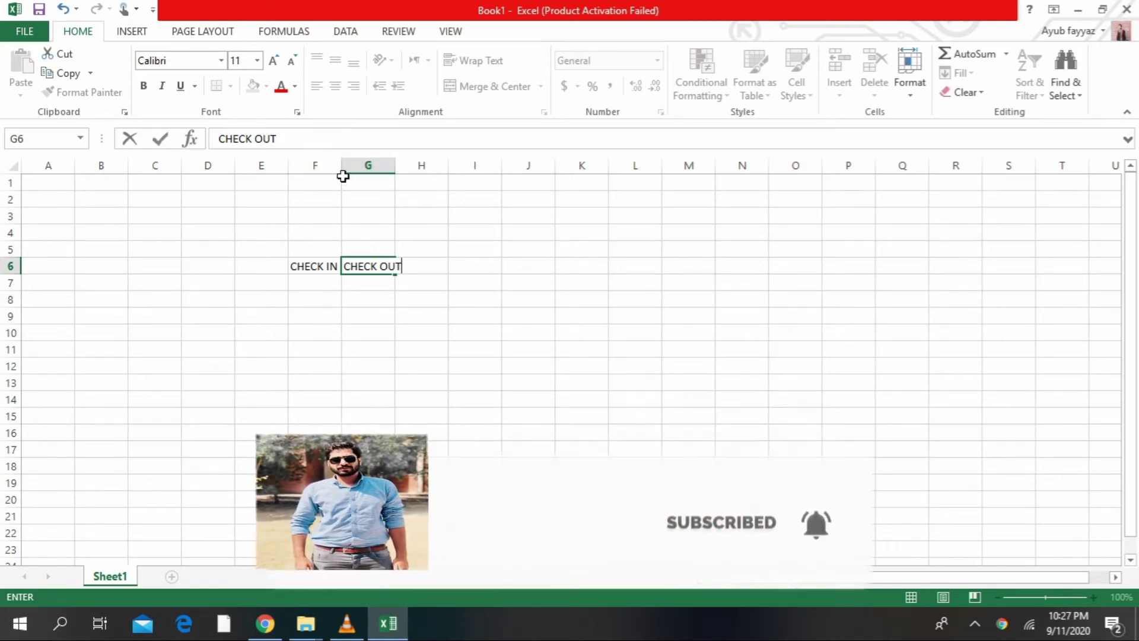
Widen columns F and G so the headings fit.
{"action": "left_click", "coordinate": [343, 168]}
{"action": "left_click_drag", "start_coordinate": [342, 174], "coordinate": [402, 181]}
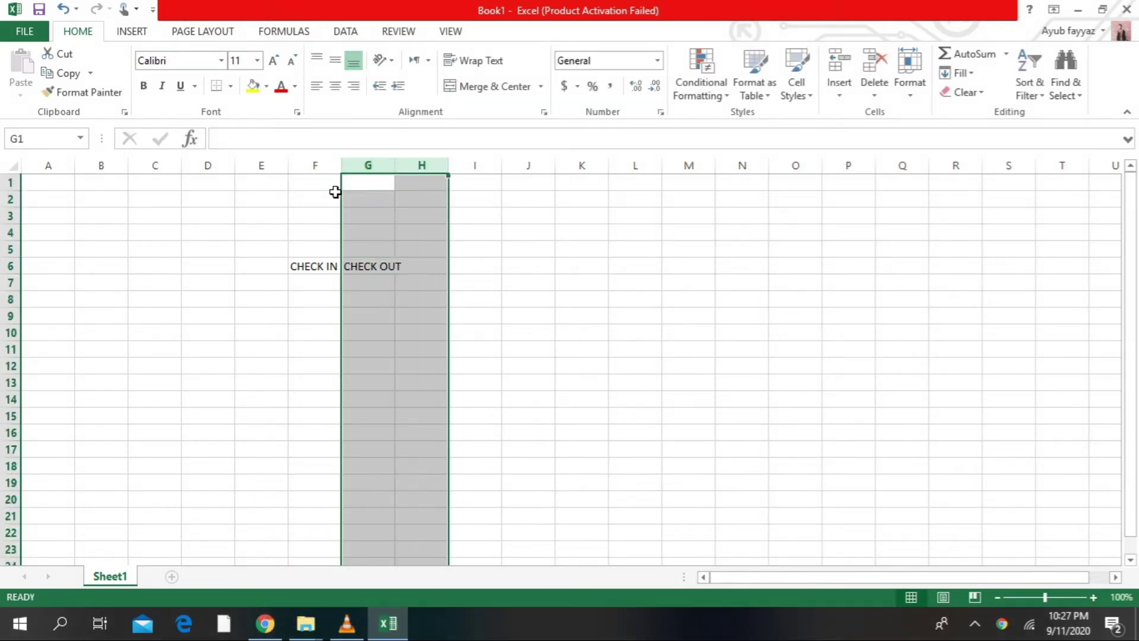
{"action": "left_click", "coordinate": [324, 193]}
{"action": "left_click_drag", "start_coordinate": [337, 164], "coordinate": [566, 193]}
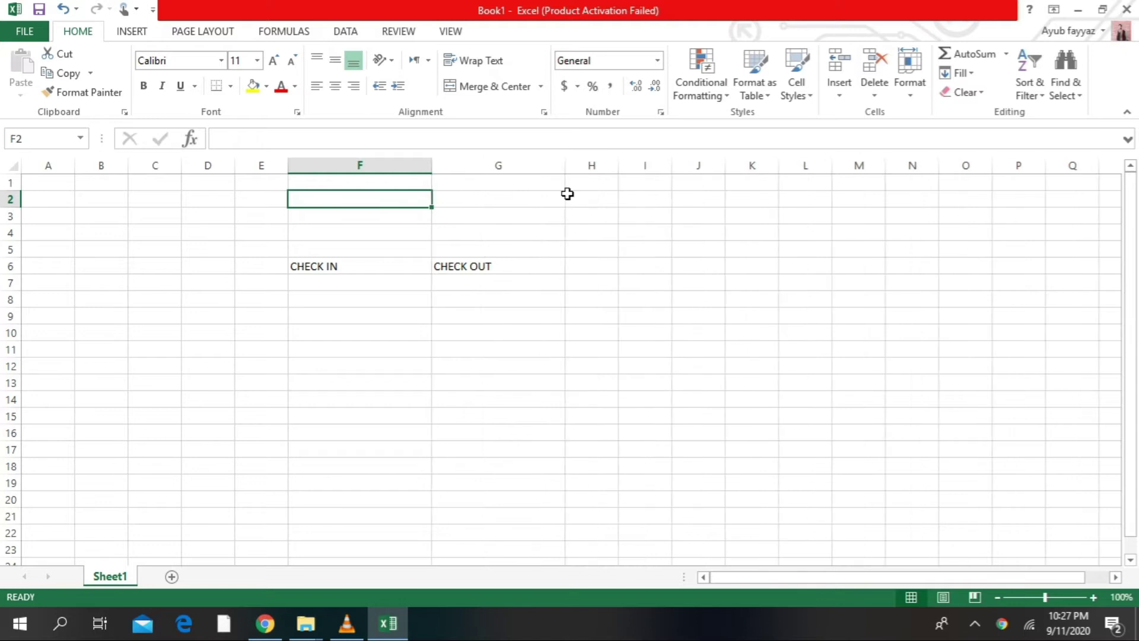
{"action": "left_click", "coordinate": [362, 286]}
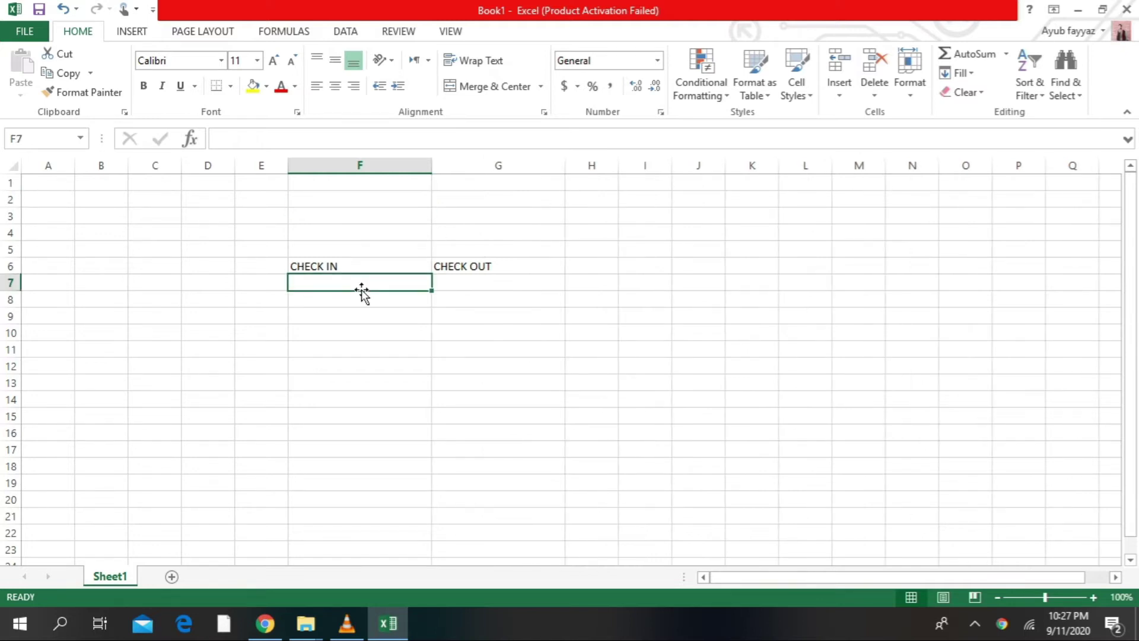
Enter date pairs 7-Jun-20/15-Jun-20 in row 7 and 4-Apr-20/9-Apr-20 in row 8.
{"action": "type", "text": "7-JUN-2020"}
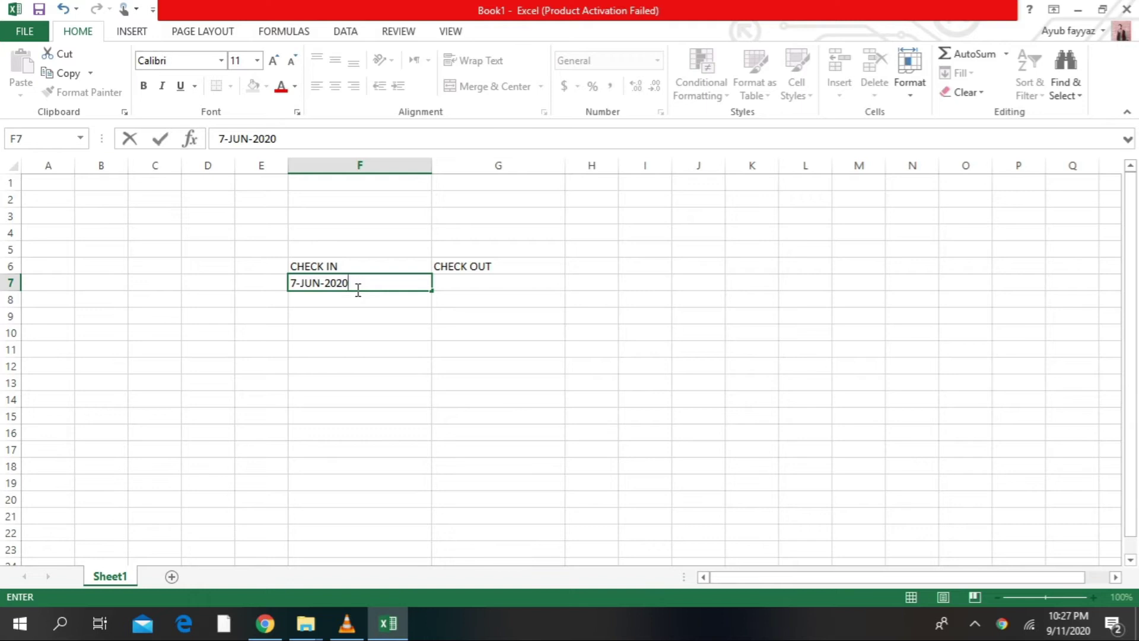
{"action": "key", "text": "Tab"}
{"action": "type", "text": "15-JUN-"}
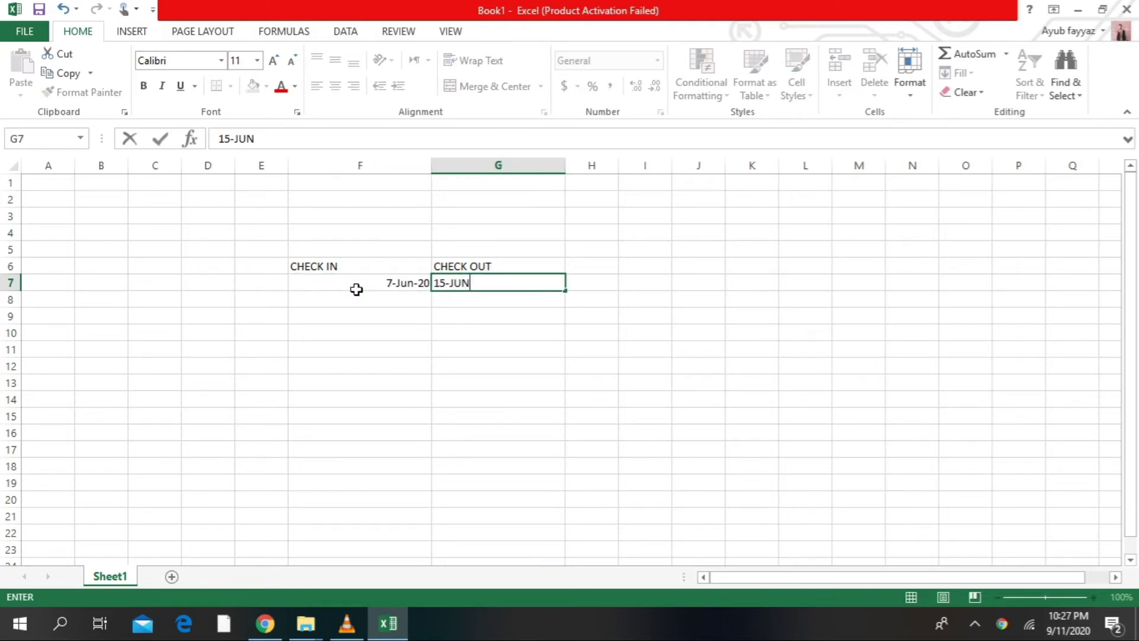
{"action": "type", "text": "2020"}
{"action": "left_click", "coordinate": [358, 293]}
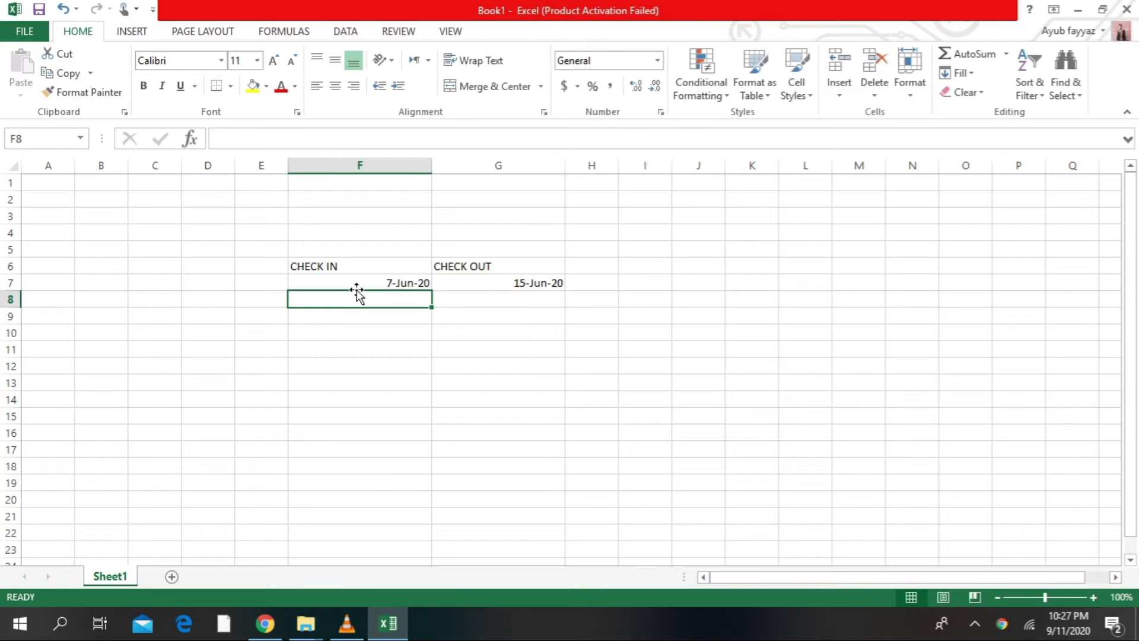
{"action": "type", "text": "4-APR-2020"}
{"action": "key", "text": "Tab"}
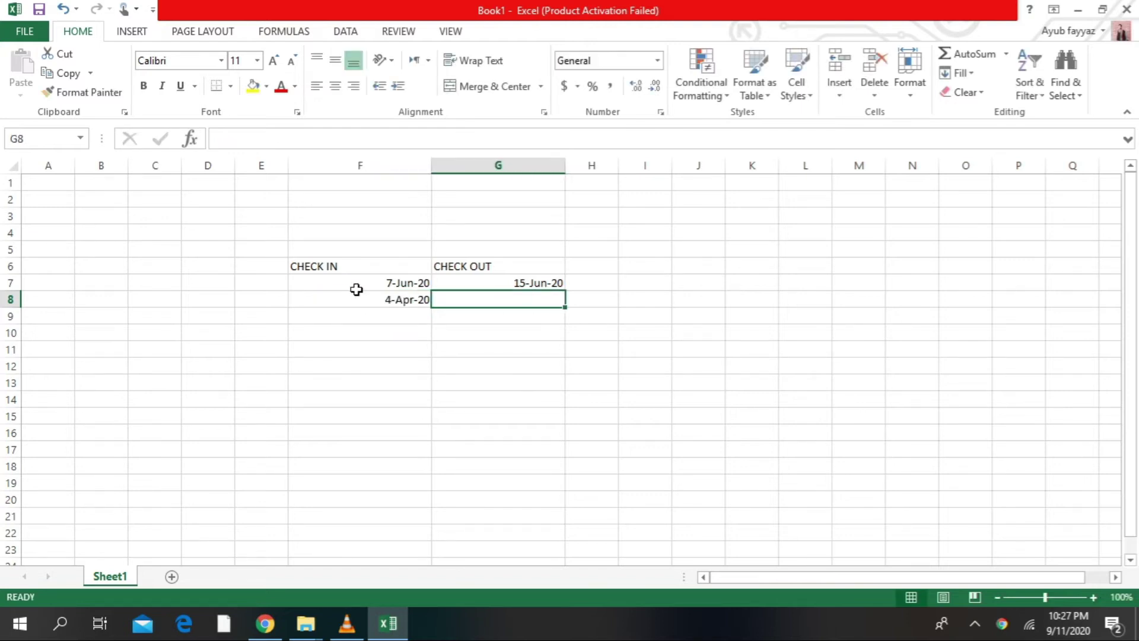
{"action": "type", "text": "9-APR-202"}
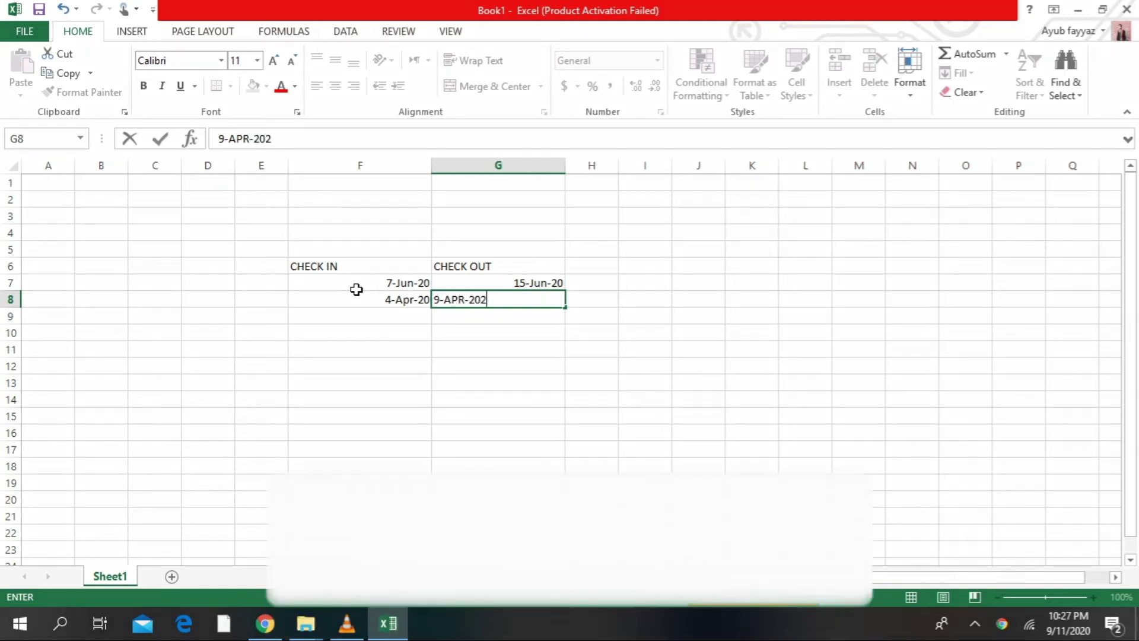
{"action": "type", "text": "0"}
{"action": "key", "text": "Return"}
Enter date pairs 5-Jul-20/12-Jul-20 in row 9 and 7-May-20/14-May-20 in row 10.
{"action": "key", "text": "Left"}
{"action": "key", "text": "Left"}
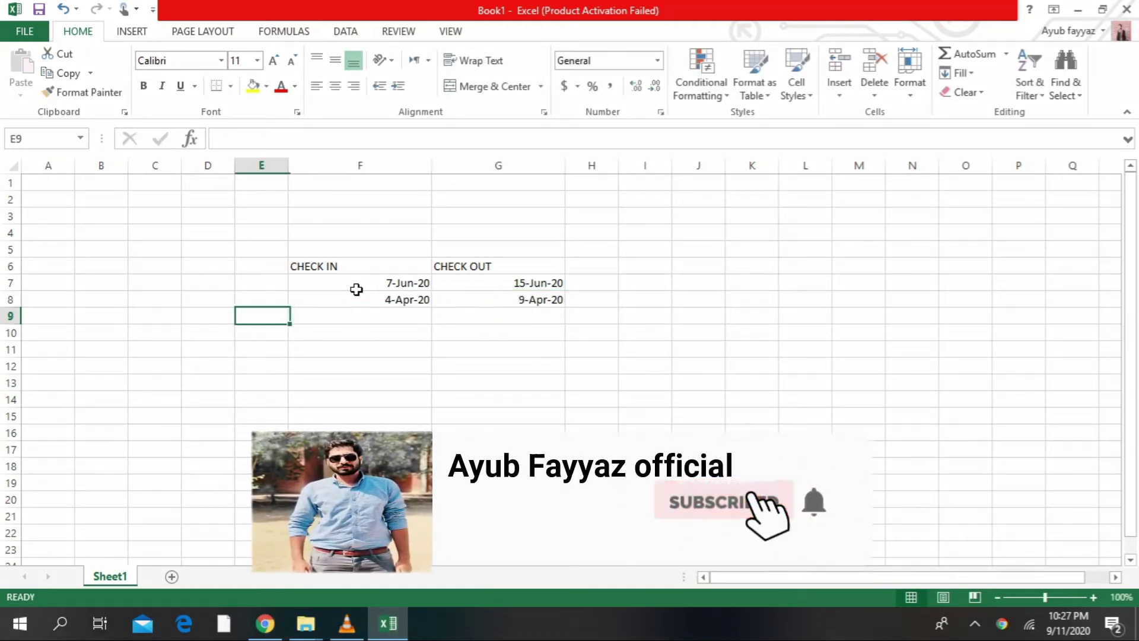
{"action": "key", "text": "Up"}
{"action": "key", "text": "Right"}
{"action": "key", "text": "Down"}
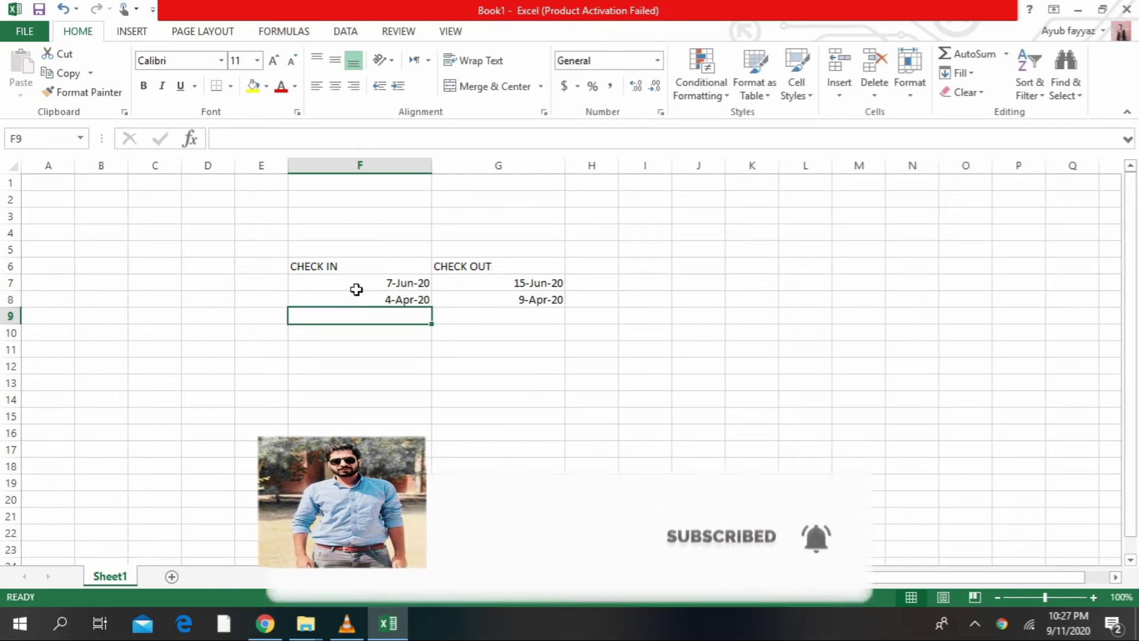
{"action": "type", "text": "5-JUL"}
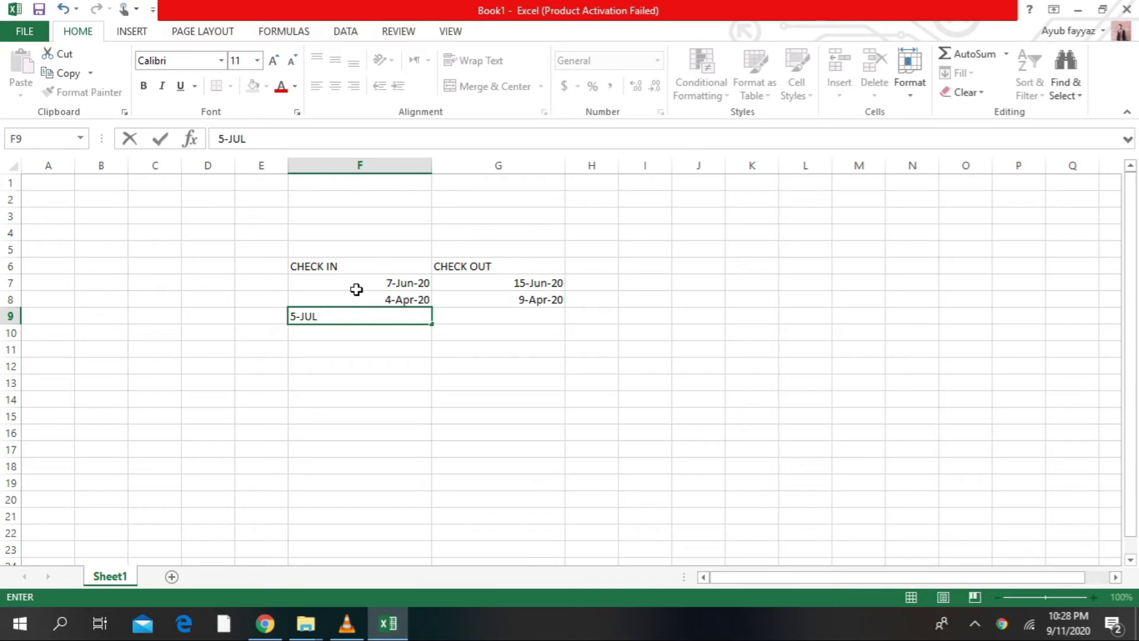
{"action": "type", "text": "-2020"}
{"action": "key", "text": "Tab"}
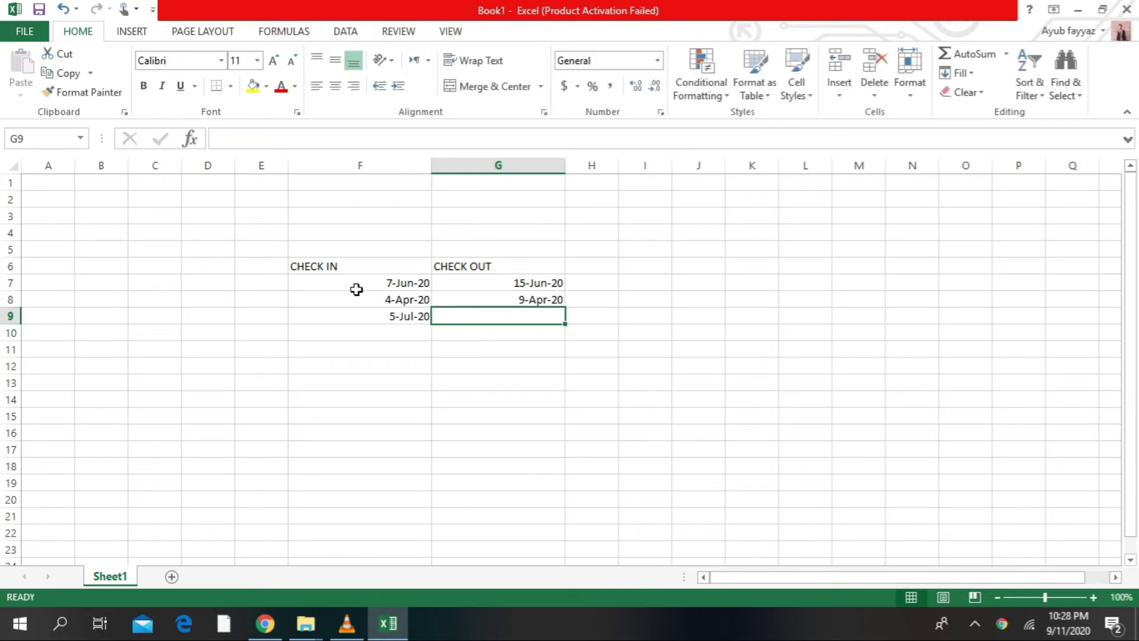
{"action": "type", "text": "12"}
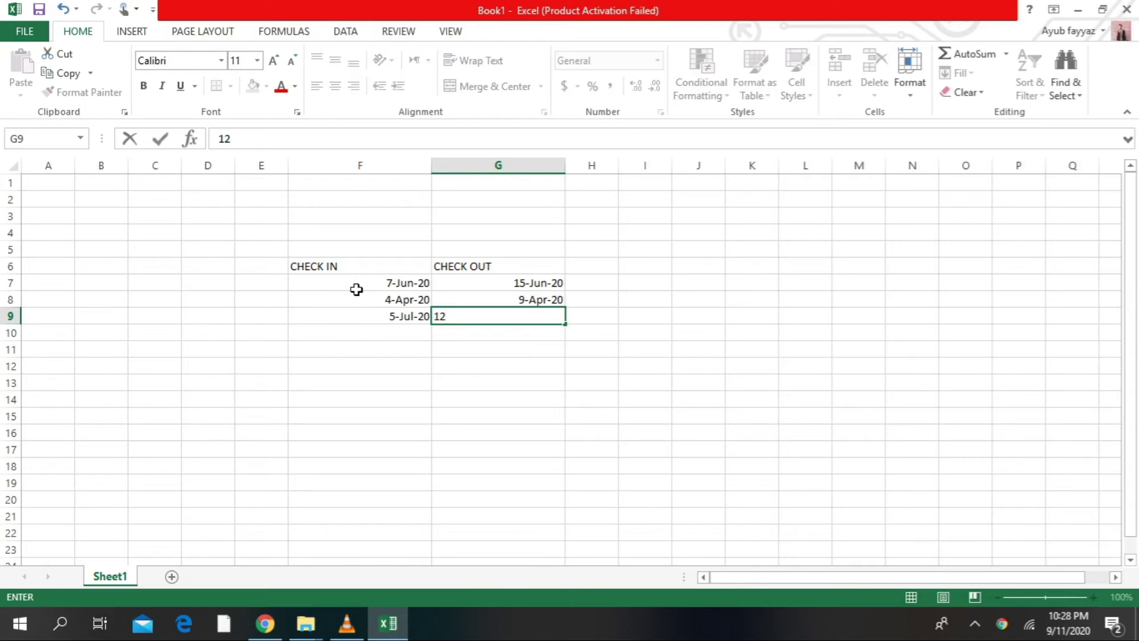
{"action": "type", "text": "-JUL-2020"}
{"action": "key", "text": "Left"}
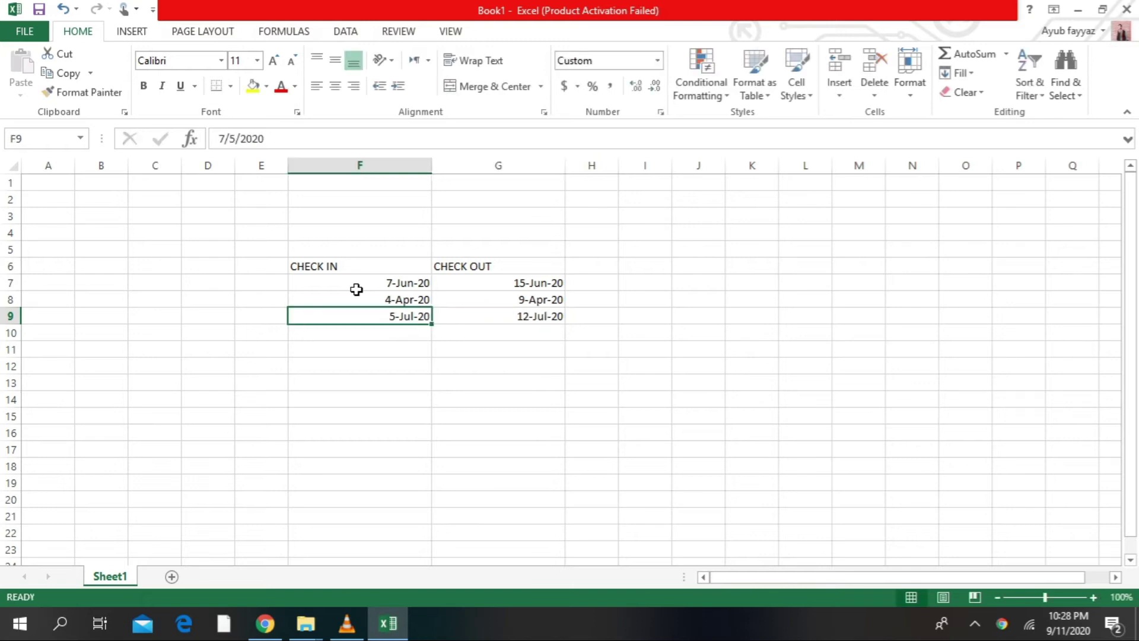
{"action": "key", "text": "Left"}
{"action": "key", "text": "Right"}
{"action": "key", "text": "Down"}
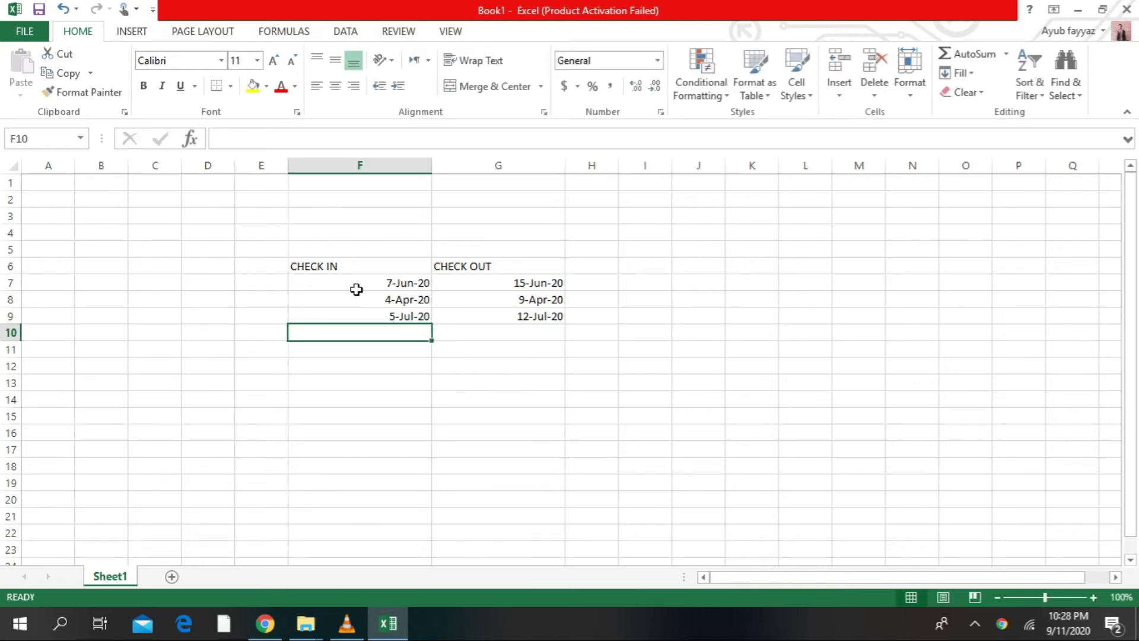
{"action": "type", "text": "7-MAY-2020"}
{"action": "key", "text": "ctrl+Return"}
{"action": "key", "text": "Tab"}
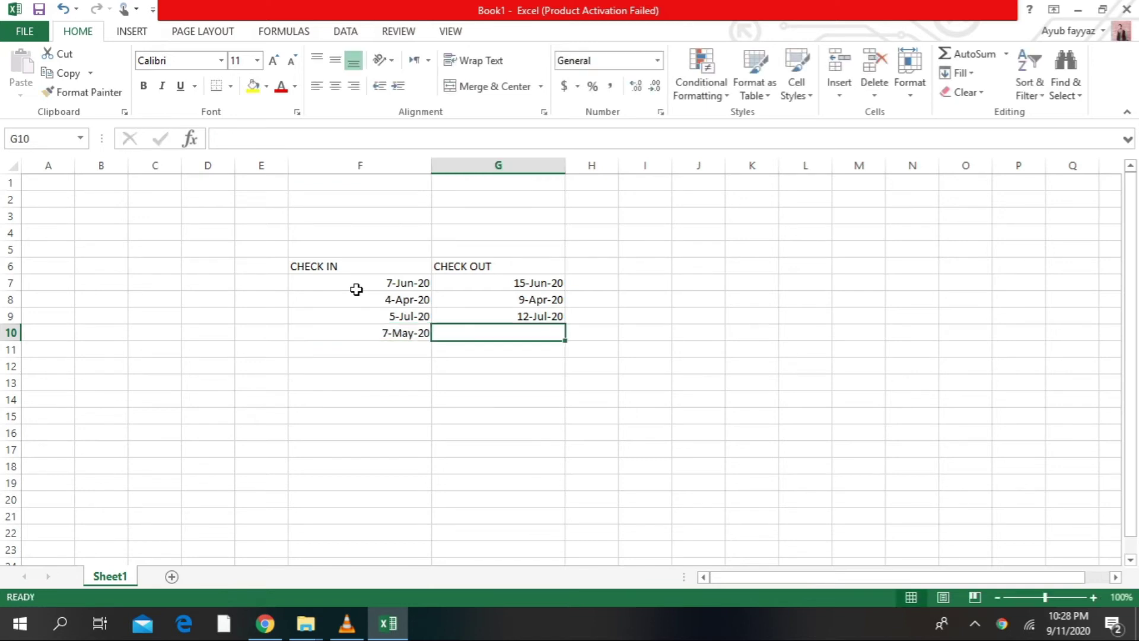
{"action": "type", "text": "14"}
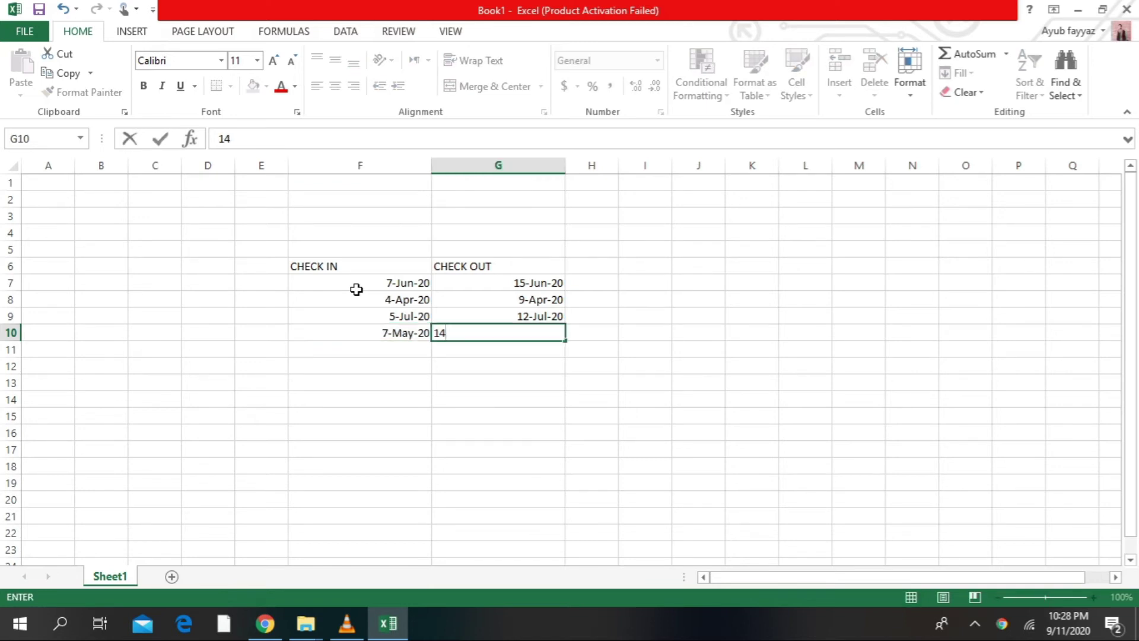
{"action": "type", "text": "-MAY-2020"}
{"action": "key", "text": "Left"}
{"action": "key", "text": "Left"}
Enter guest names ZAHID, USMAN, IRFAN and ADNAN in E7:E10.
{"action": "key", "text": "Up"}
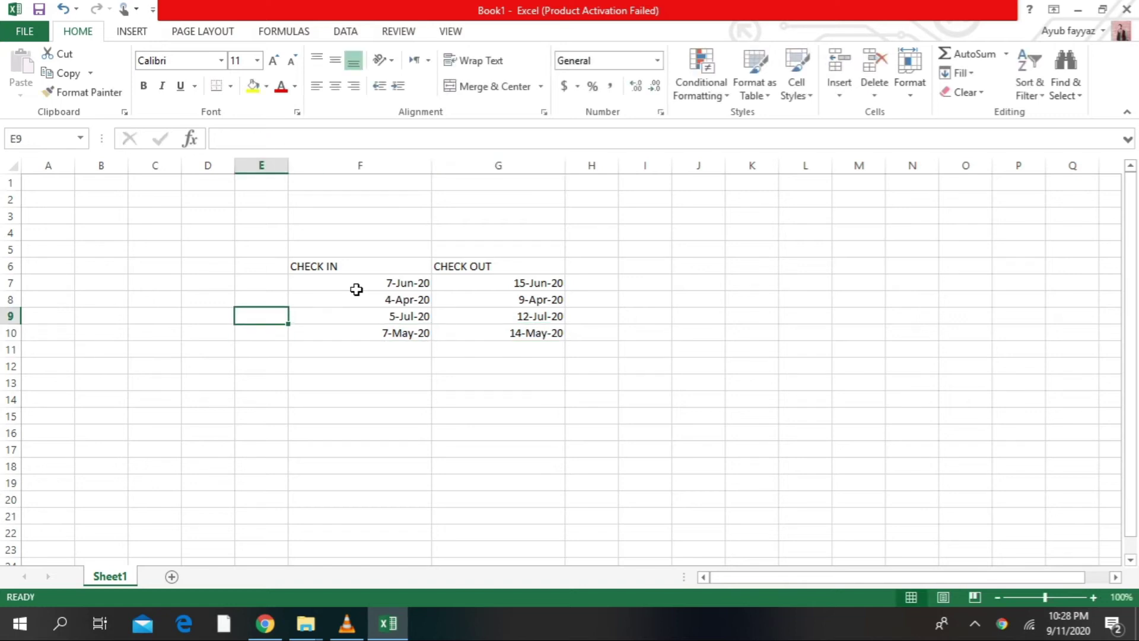
{"action": "key", "text": "Up"}
{"action": "key", "text": "Up"}
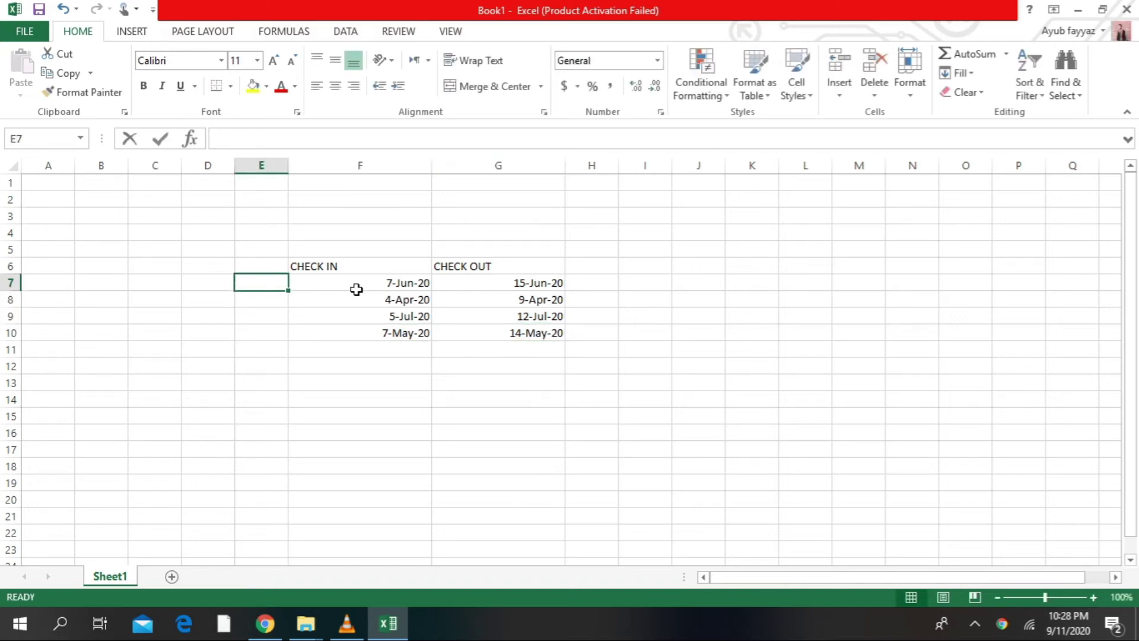
{"action": "type", "text": "ZAHIS"}
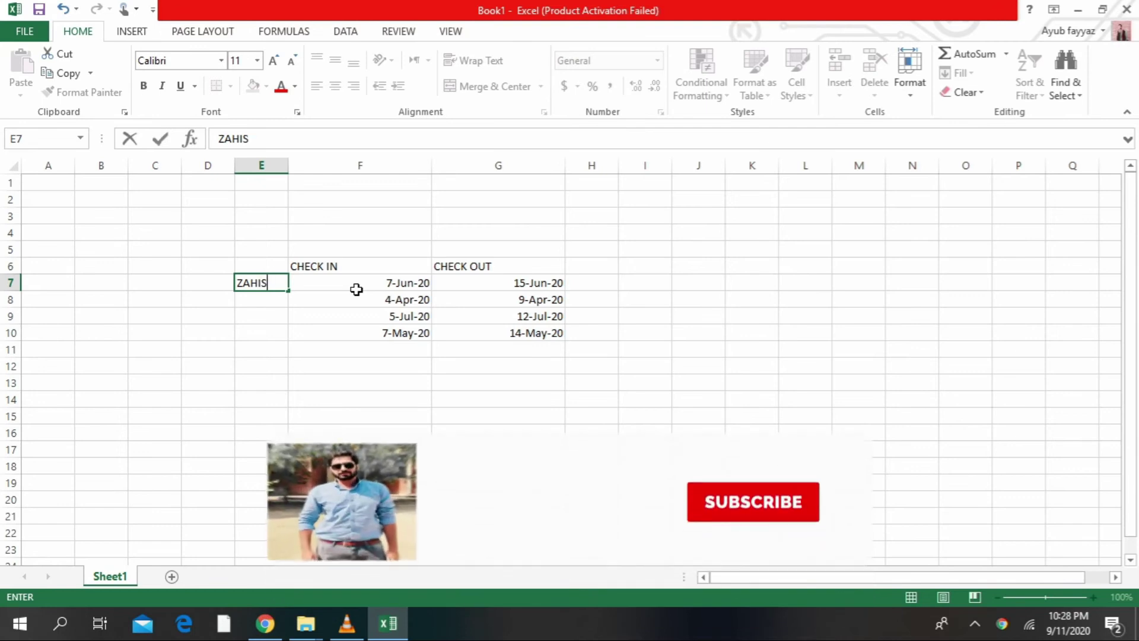
{"action": "key", "text": "BackSpace"}
{"action": "type", "text": "D"}
{"action": "key", "text": "Return"}
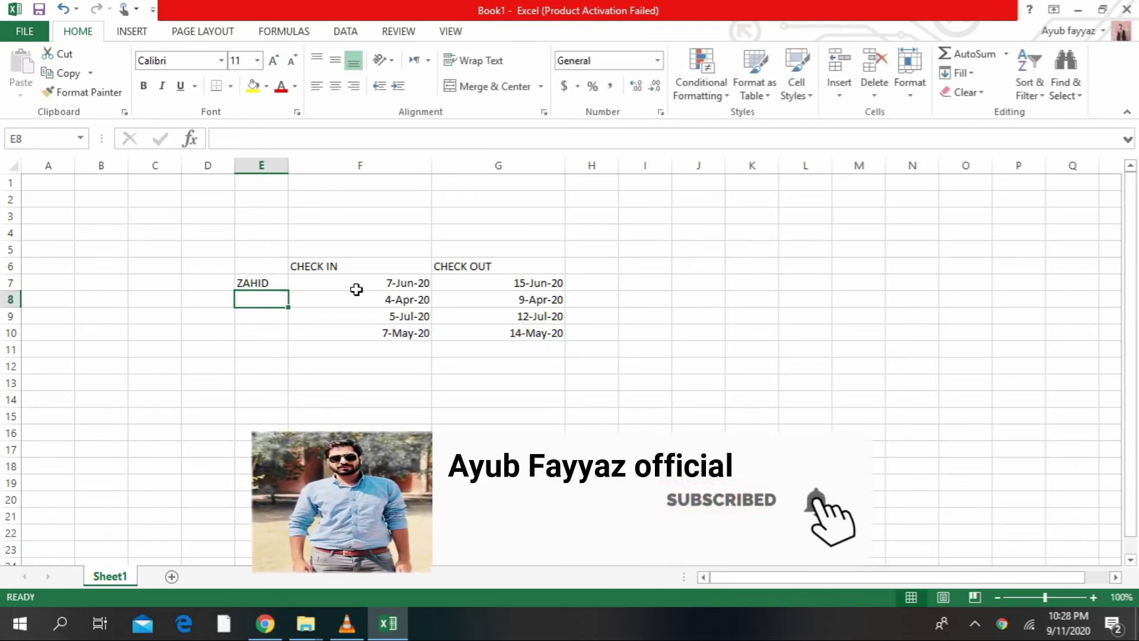
{"action": "type", "text": "USMAN"}
{"action": "key", "text": "Return"}
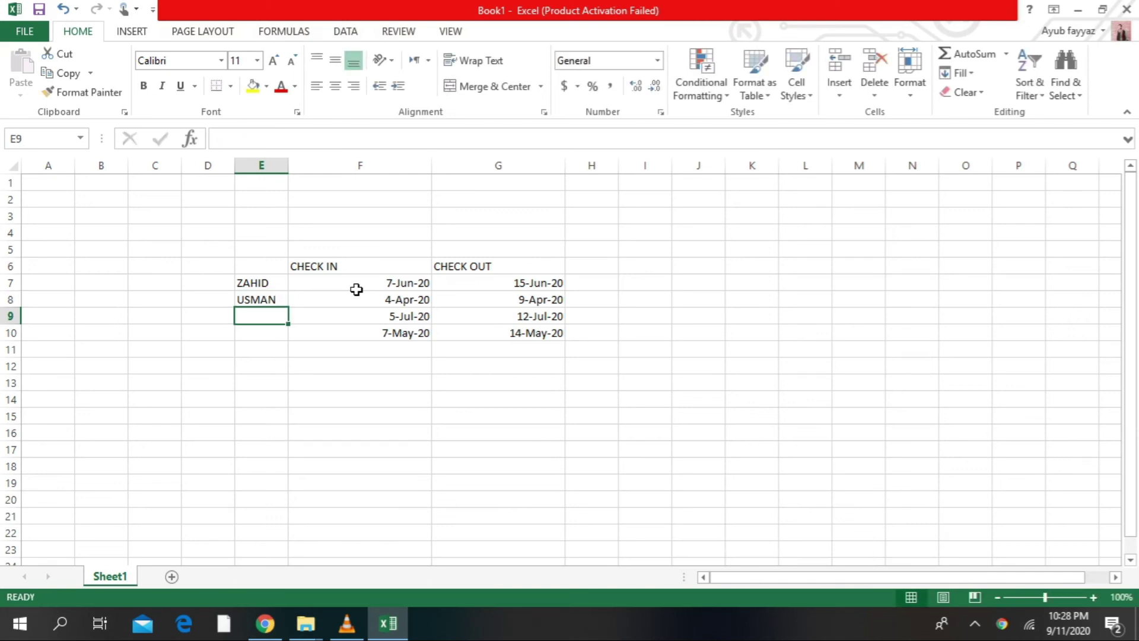
{"action": "type", "text": "IRFAN"}
{"action": "key", "text": "Return"}
{"action": "type", "text": "ADM"}
{"action": "key", "text": "BackSpace"}
{"action": "type", "text": "NAN"}
{"action": "key", "text": "Tab"}
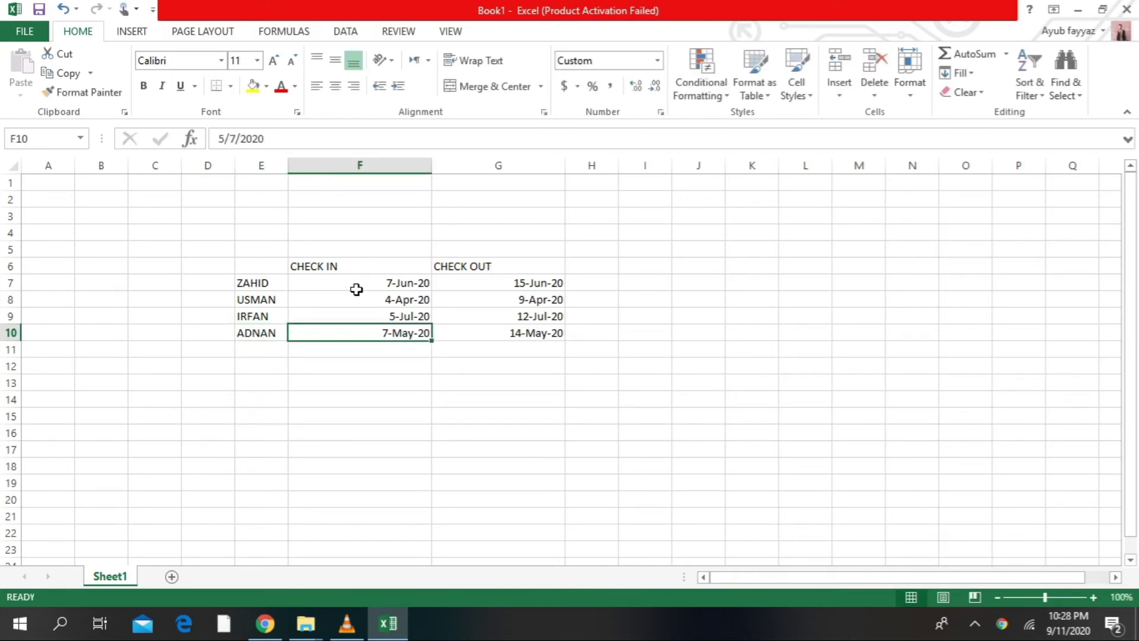
Add the heading NAMES in E6 above the guest names.
{"action": "key", "text": "Tab"}
{"action": "key", "text": "Up"}
{"action": "key", "text": "Up"}
{"action": "key", "text": "Left"}
{"action": "key", "text": "Left"}
{"action": "key", "text": "Up"}
{"action": "key", "text": "Left"}
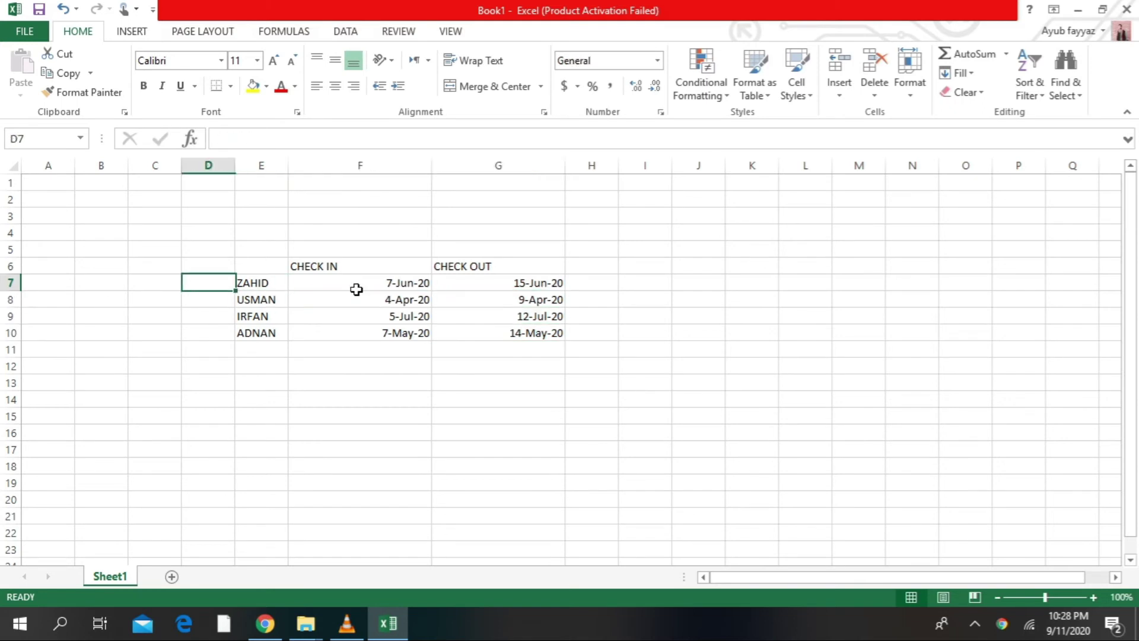
{"action": "key", "text": "Right"}
{"action": "key", "text": "Up"}
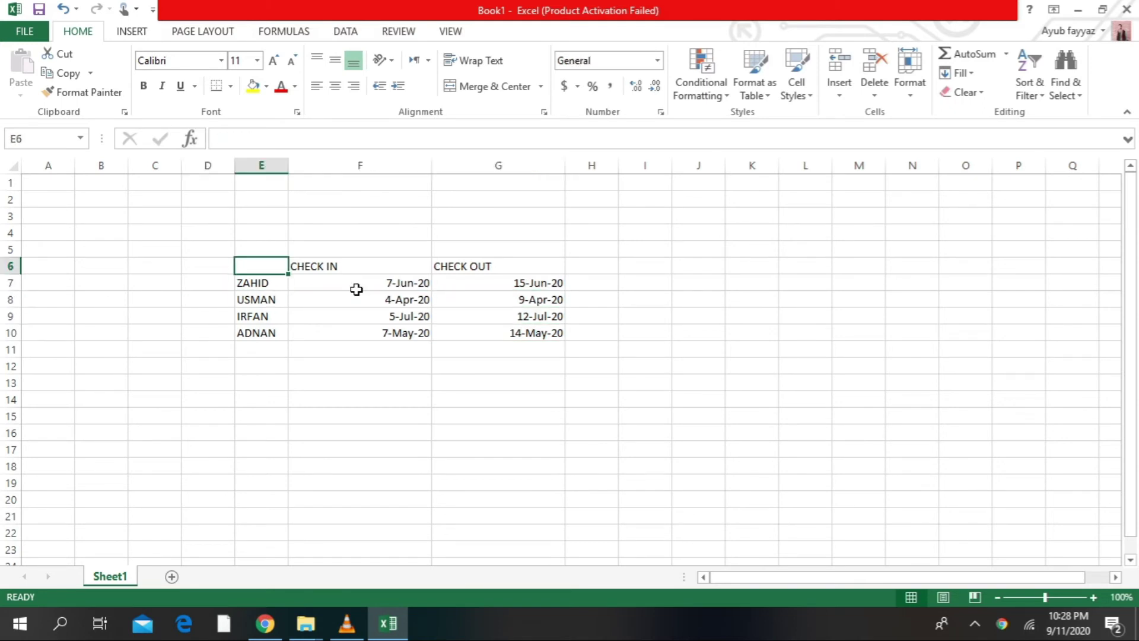
{"action": "type", "text": "NAMES"}
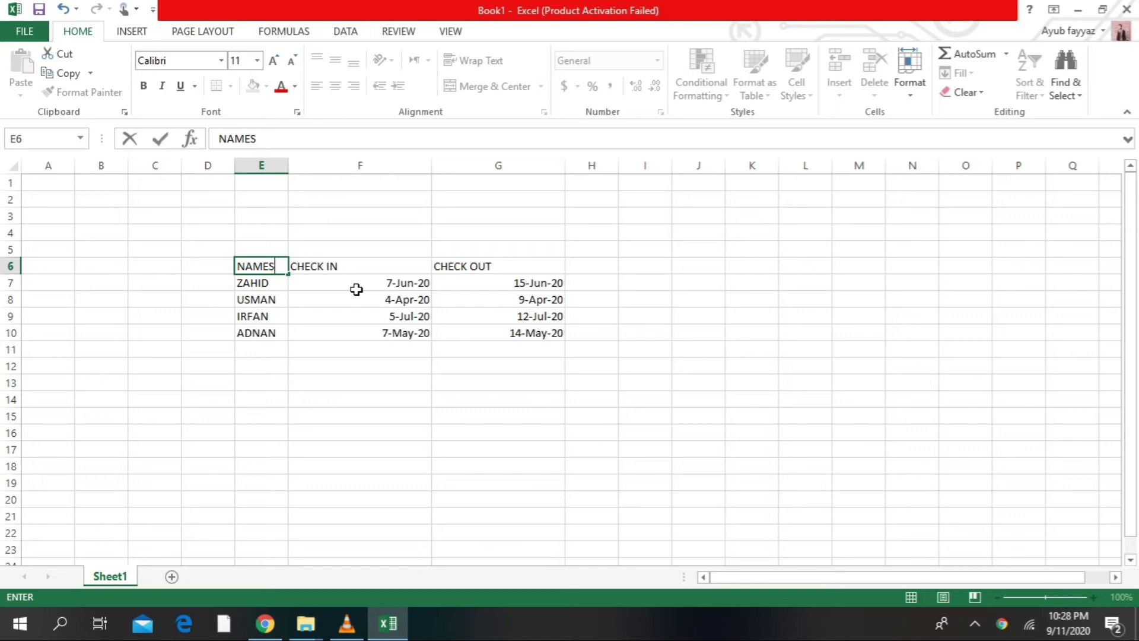
{"action": "left_click", "coordinate": [356, 289]}
{"action": "left_click", "coordinate": [604, 290]}
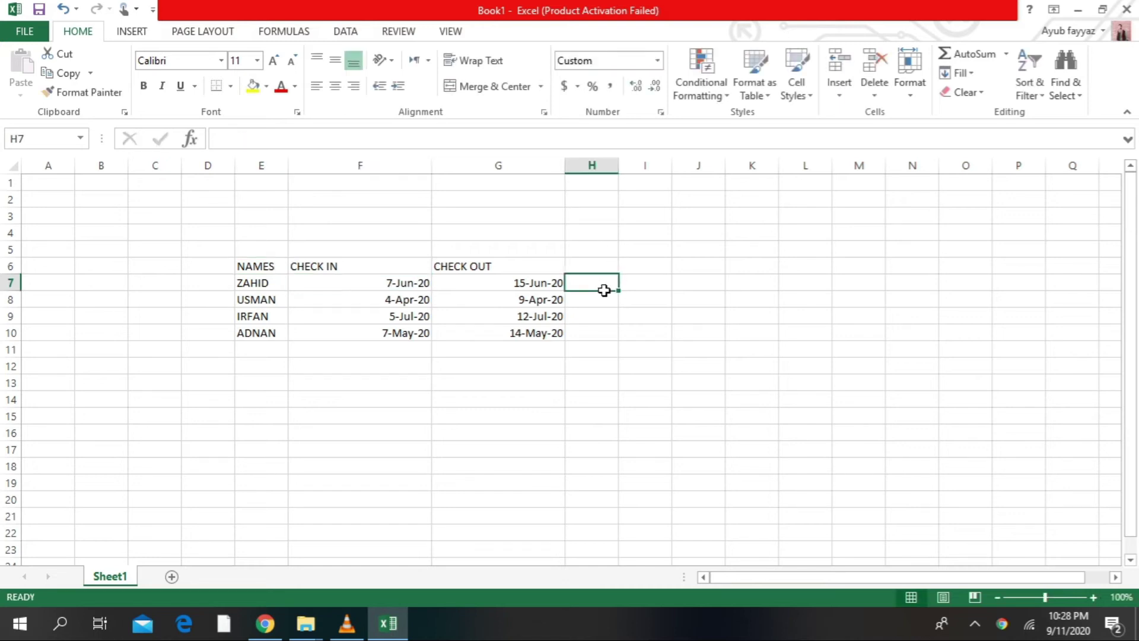
Fill headers E6:G6 yellow and apply All Borders to E7:G10.
{"action": "left_click_drag", "start_coordinate": [247, 264], "coordinate": [473, 269]}
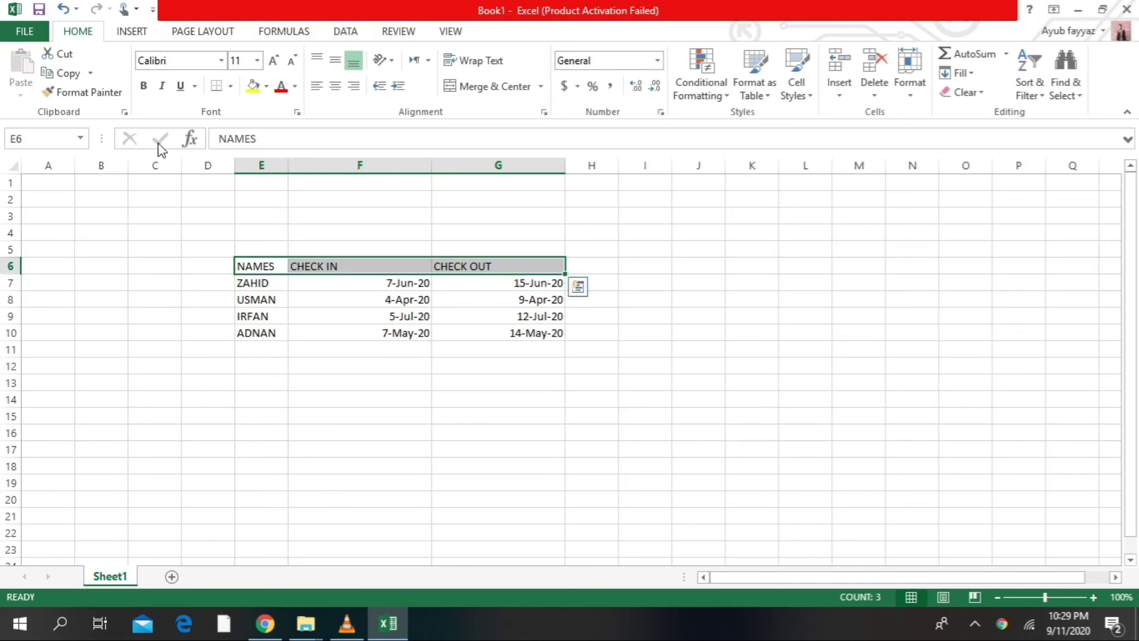
{"action": "left_click", "coordinate": [252, 87]}
{"action": "mouse_move", "coordinate": [237, 284]}
{"action": "left_mouse_down"}
{"action": "mouse_move", "coordinate": [420, 350]}
{"action": "mouse_move", "coordinate": [496, 328]}
{"action": "left_mouse_up"}
{"action": "left_click", "coordinate": [231, 87]}
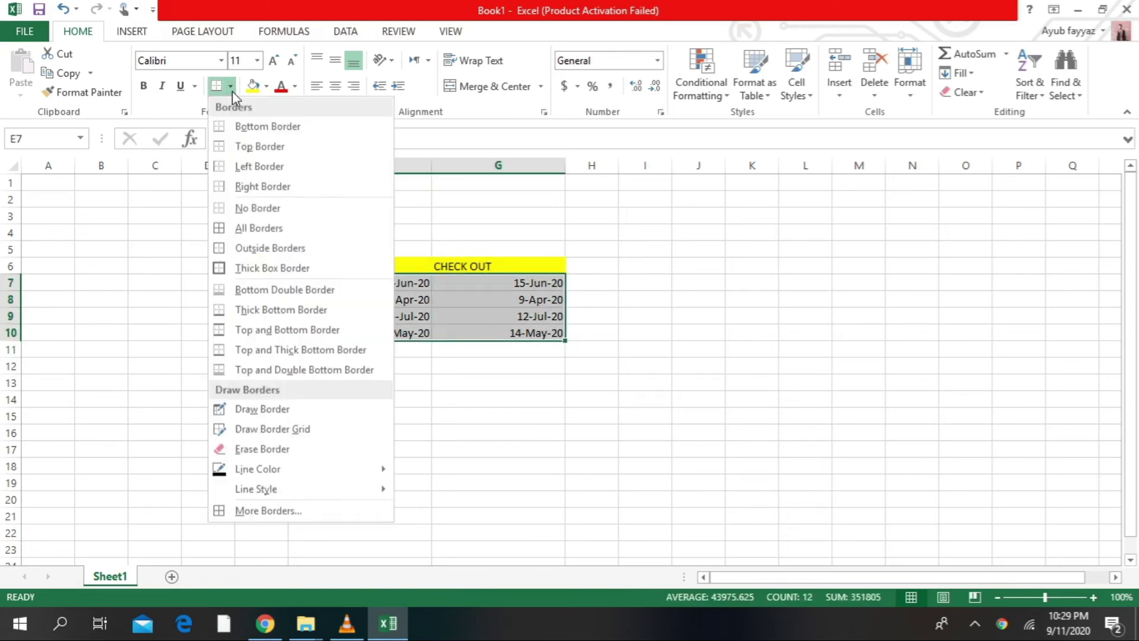
{"action": "left_click", "coordinate": [261, 229]}
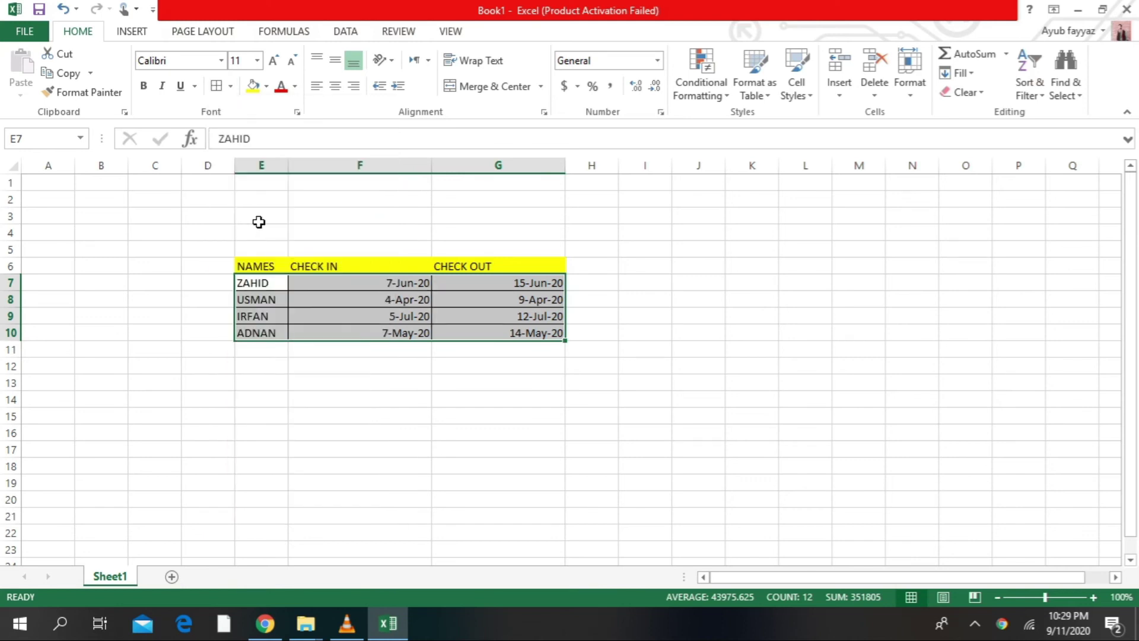
{"action": "left_click", "coordinate": [592, 295]}
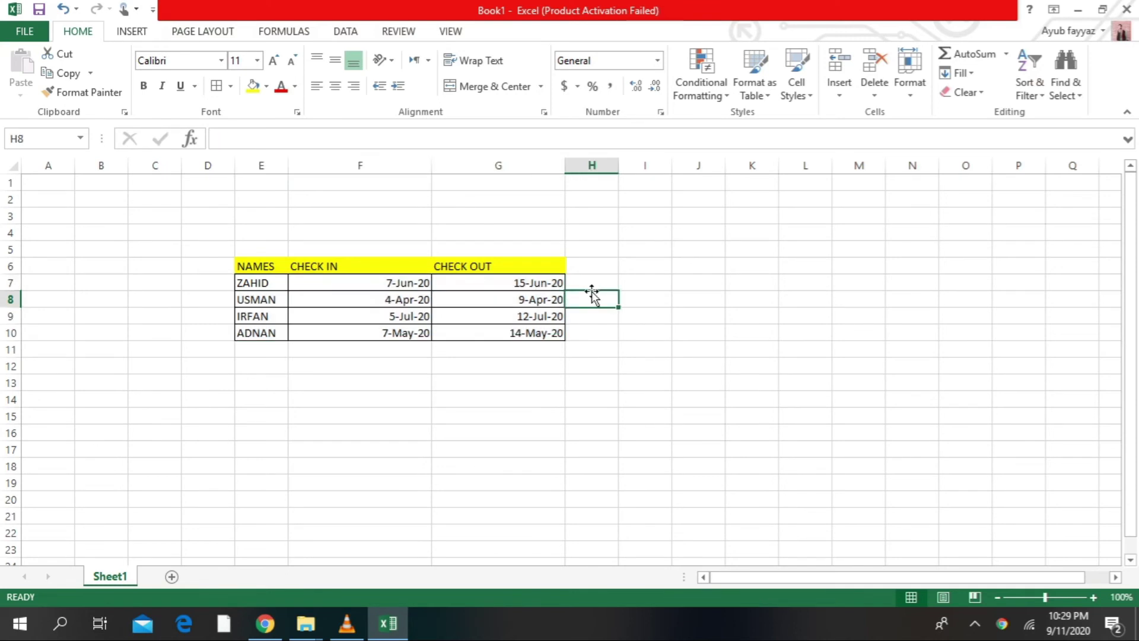
Enter =DAYS360(F7,G7) in H7, giving 8 days for ZAHID.
{"action": "left_click", "coordinate": [591, 283]}
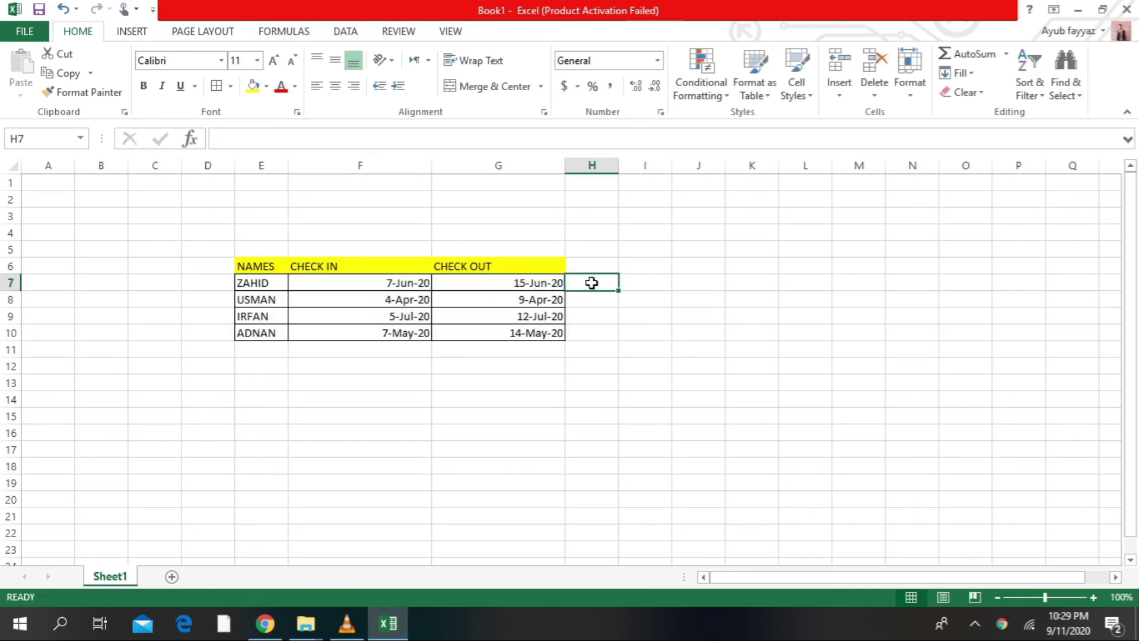
{"action": "type", "text": "="}
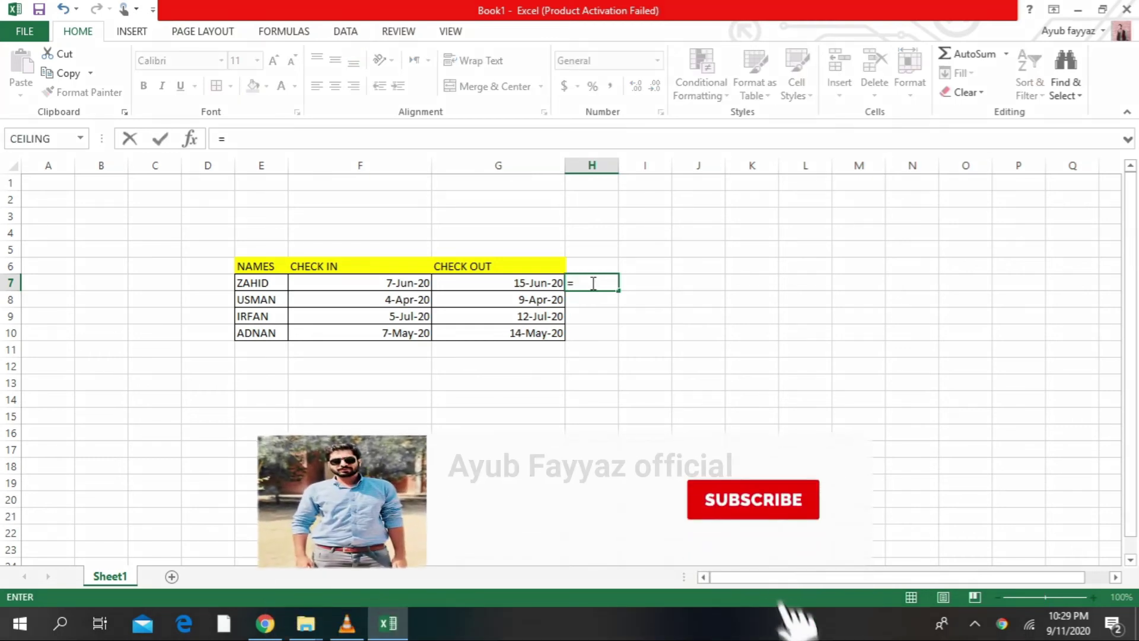
{"action": "type", "text": "D"}
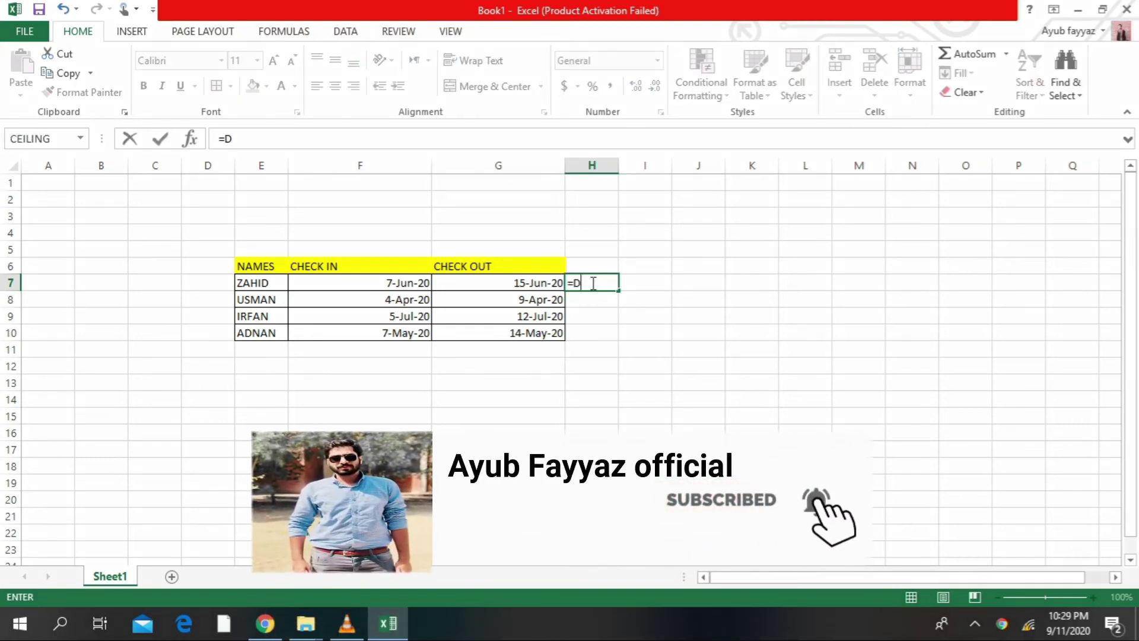
{"action": "type", "text": "A"}
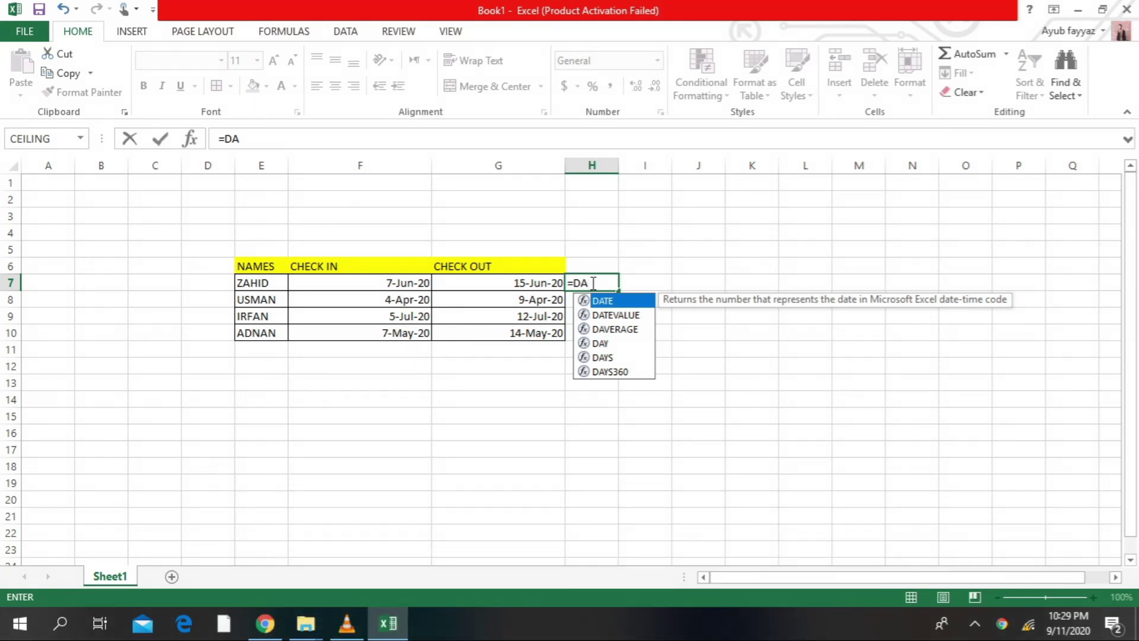
{"action": "type", "text": "YS"}
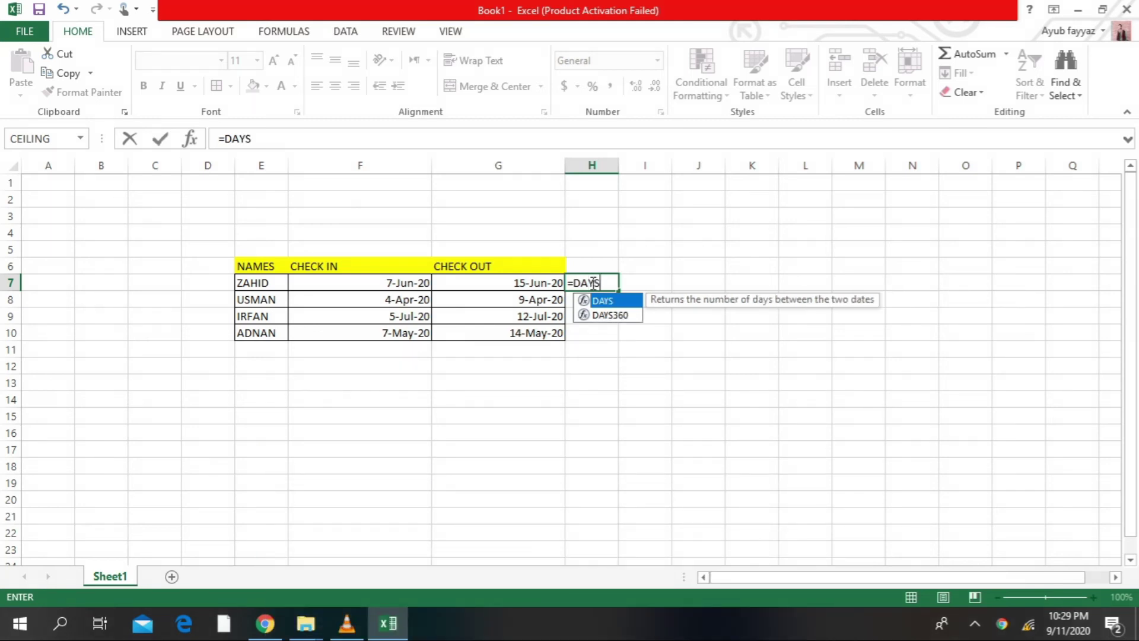
{"action": "double_click", "coordinate": [620, 319]}
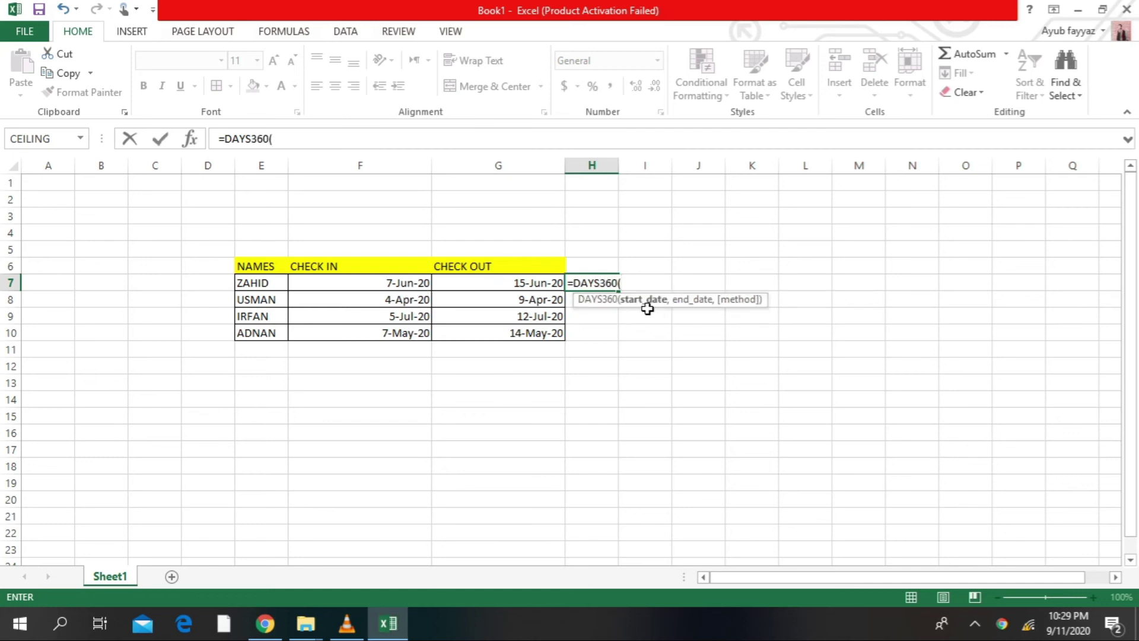
{"action": "left_click", "coordinate": [390, 284]}
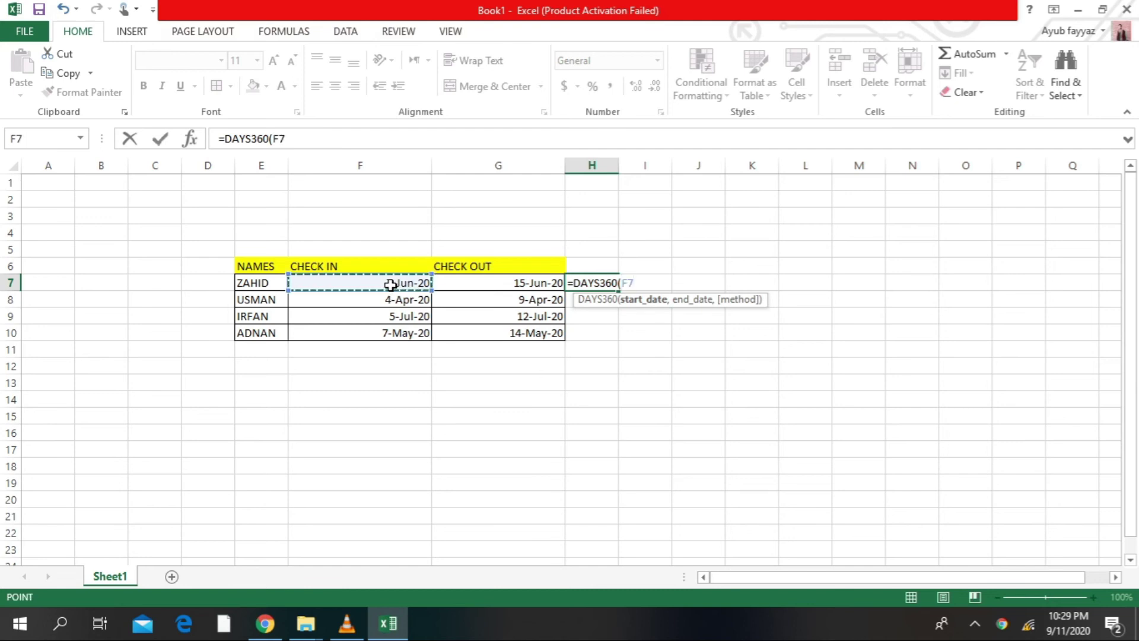
{"action": "type", "text": ","}
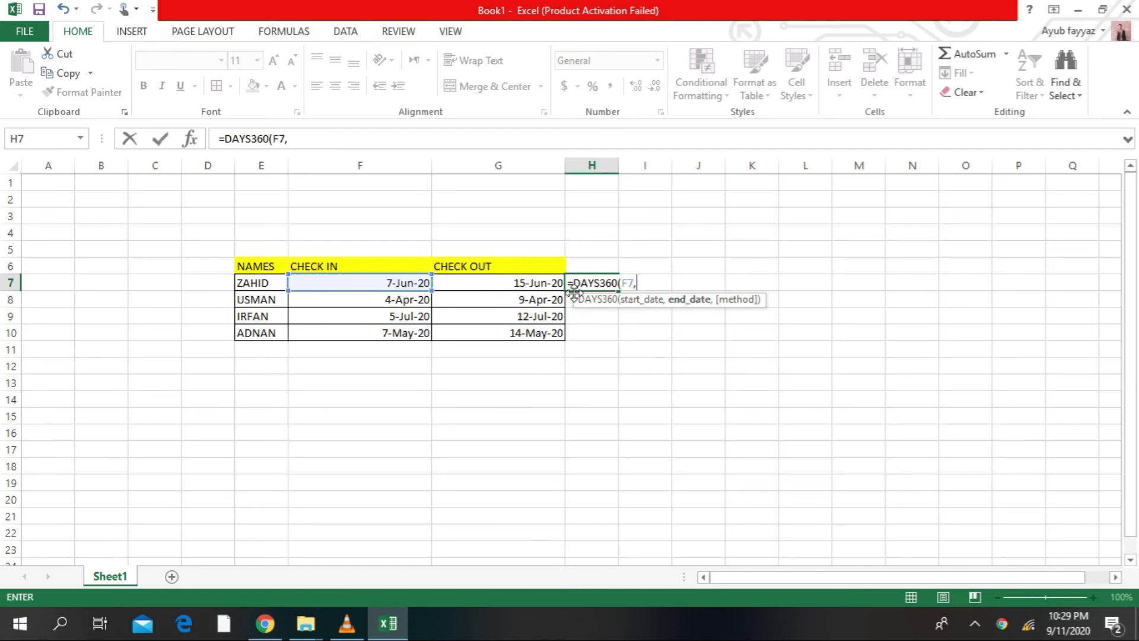
{"action": "left_click", "coordinate": [527, 284]}
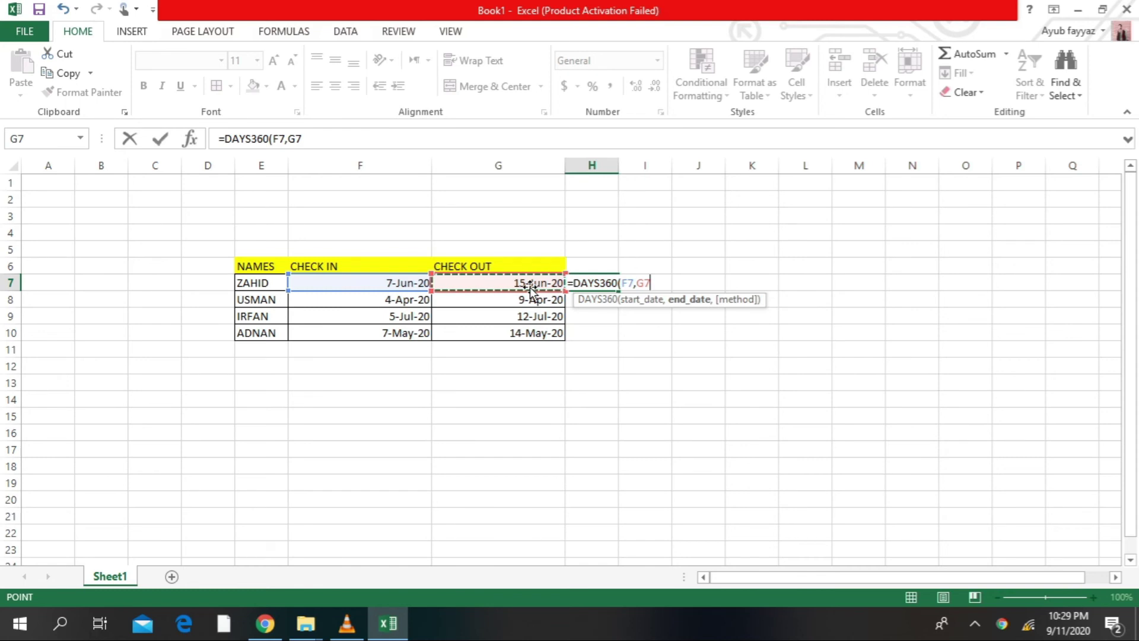
{"action": "type", "text": ")"}
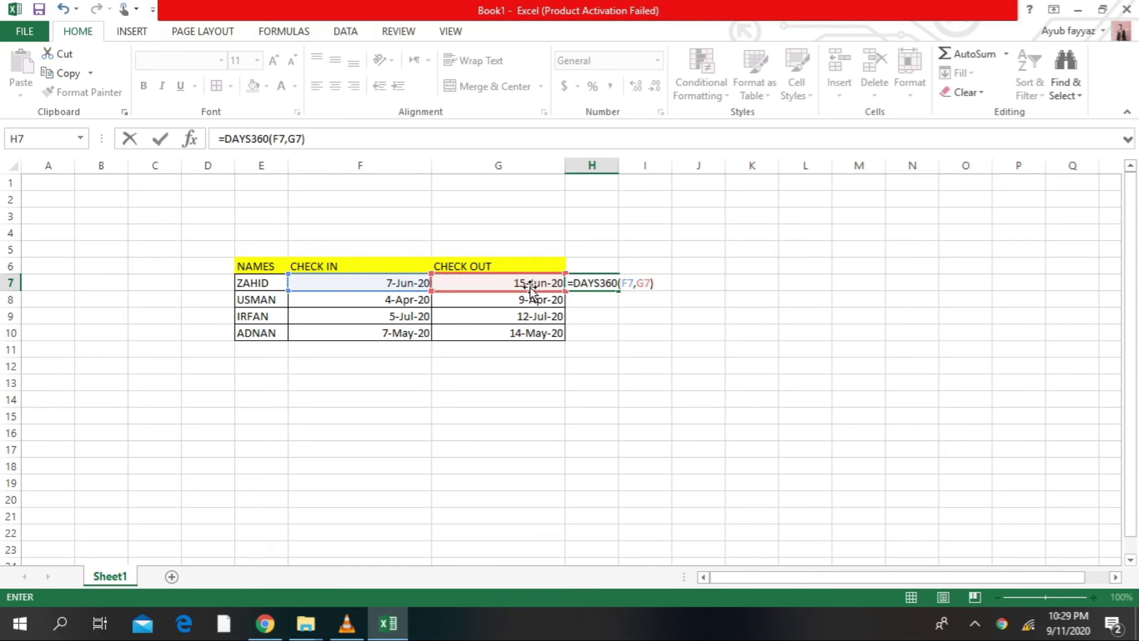
{"action": "key", "text": "Return"}
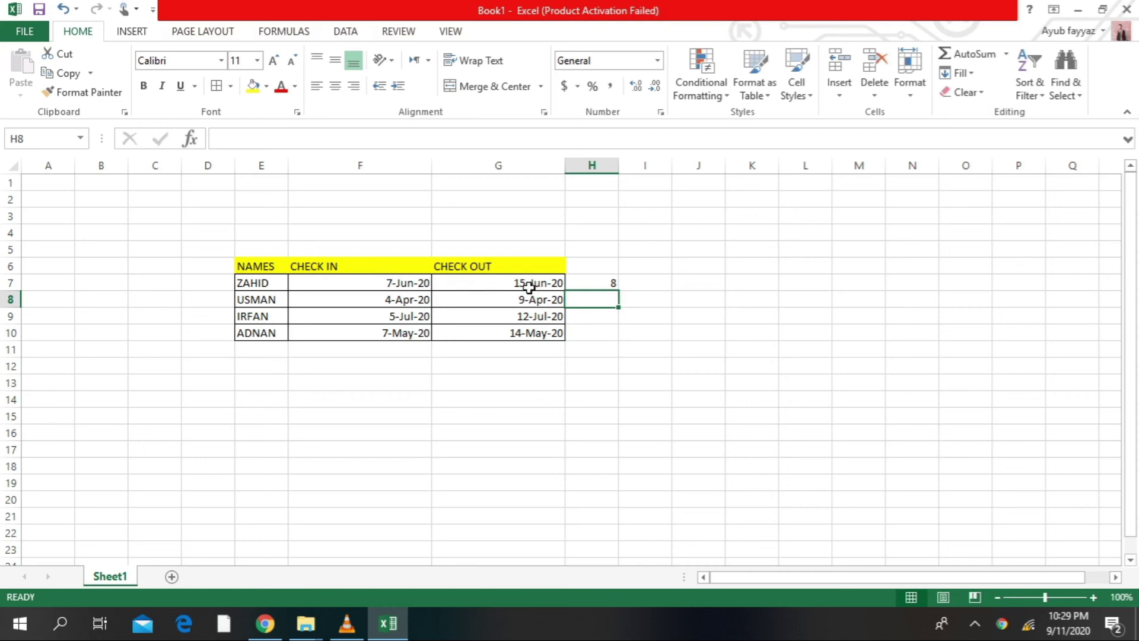
Fill the H7 DAYS360 formula down to H10, giving 5, 7 and 7 days.
{"action": "left_click", "coordinate": [611, 283]}
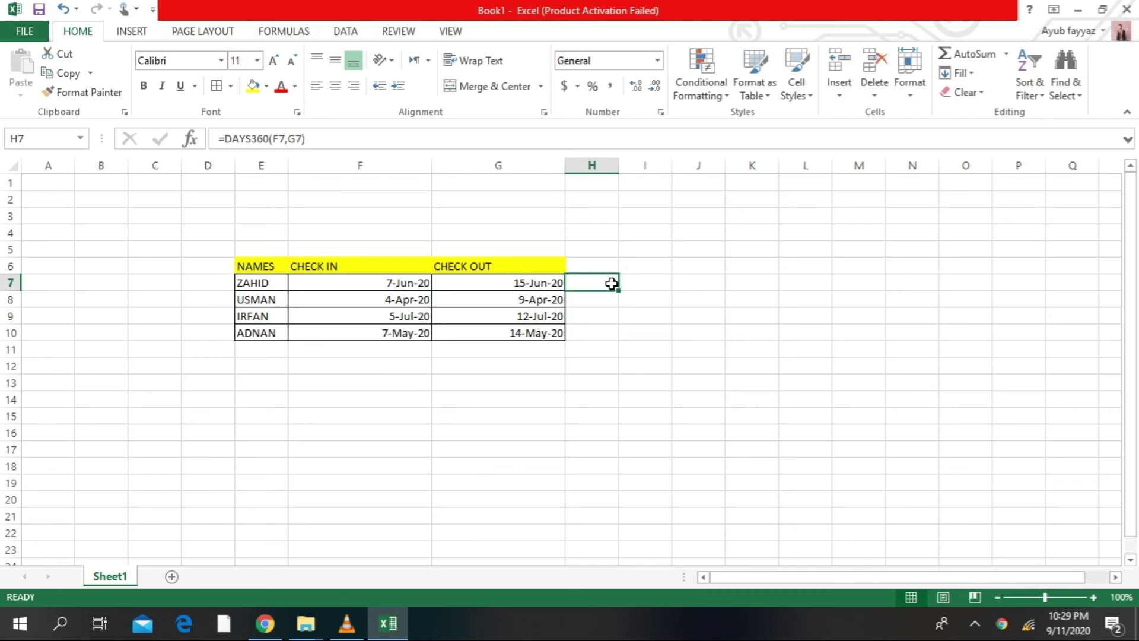
{"action": "left_click", "coordinate": [608, 298]}
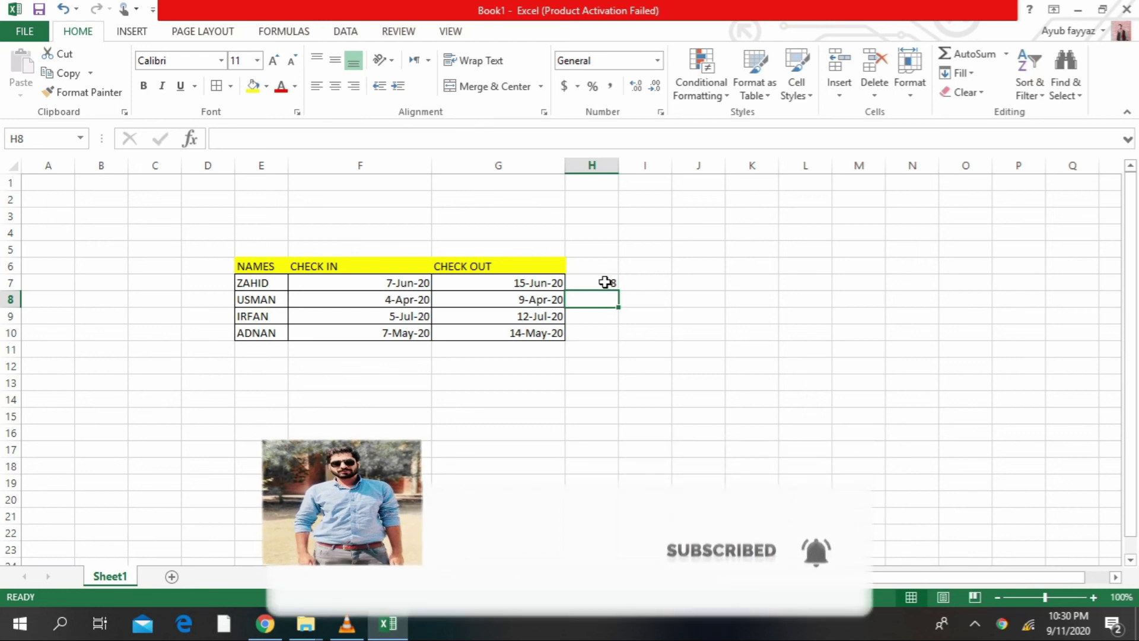
{"action": "left_click", "coordinate": [604, 274]}
{"action": "left_click_drag", "start_coordinate": [616, 289], "coordinate": [614, 349]}
{"action": "left_click", "coordinate": [606, 381]}
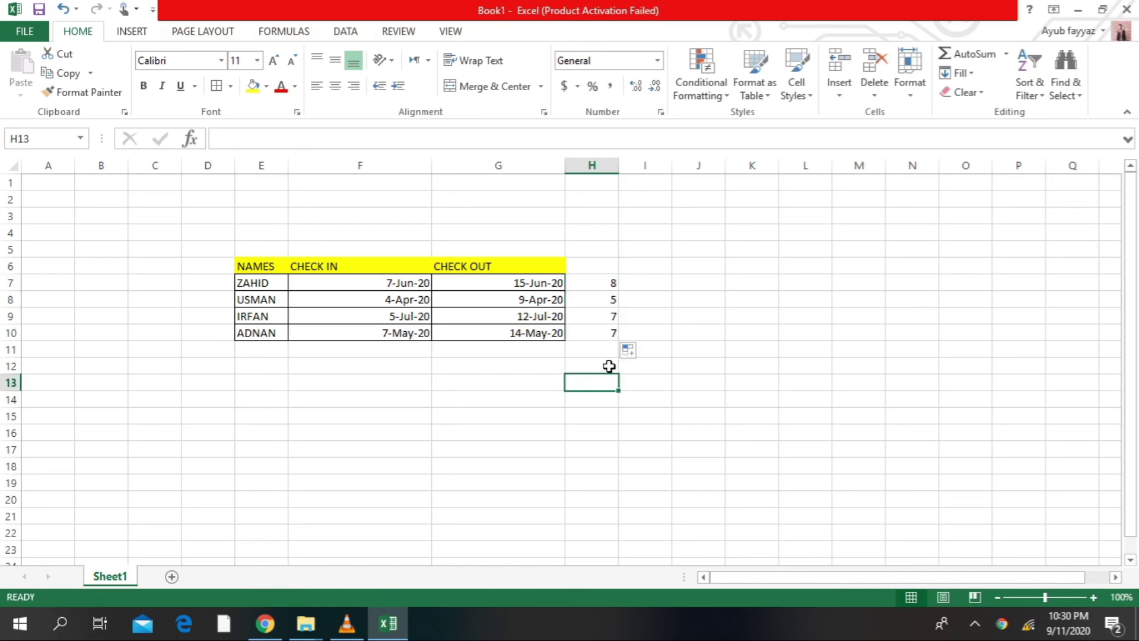
{"action": "left_click", "coordinate": [608, 348]}
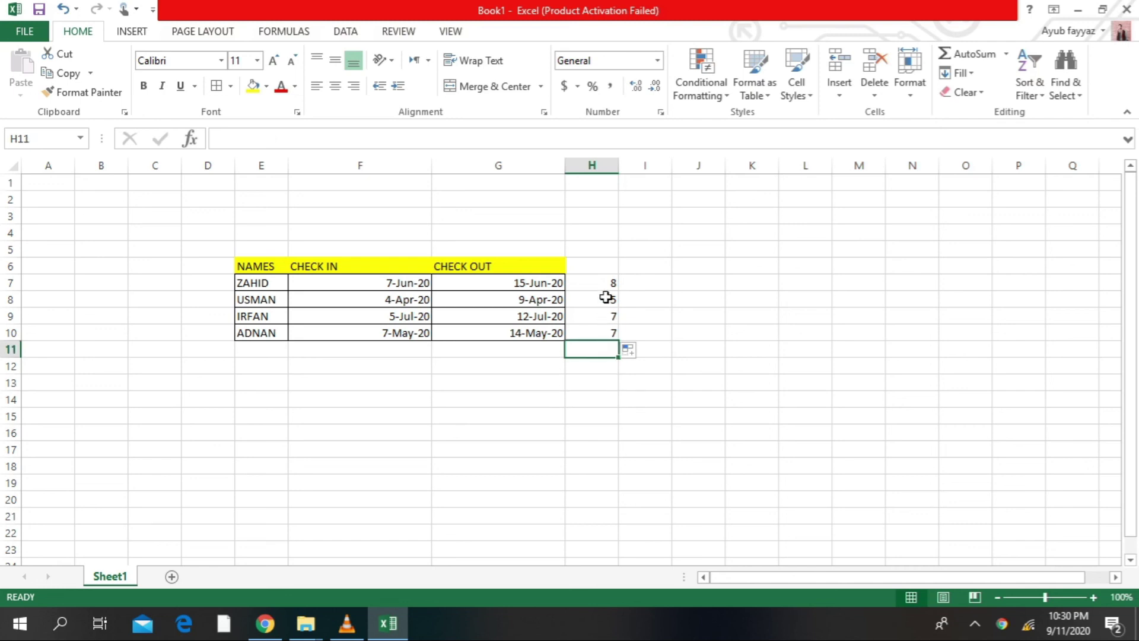
Type the DAYS header in H6 and review the H7 formula.
{"action": "left_click", "coordinate": [595, 280]}
{"action": "left_click", "coordinate": [595, 268]}
{"action": "type", "text": "DAYS"}
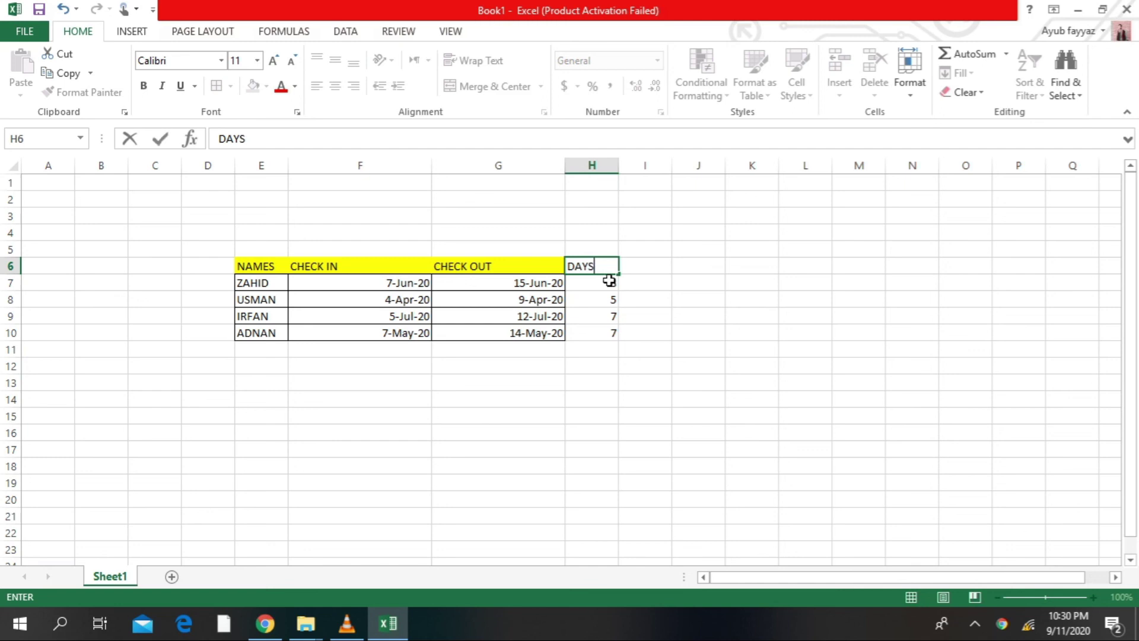
{"action": "double_click", "coordinate": [599, 283]}
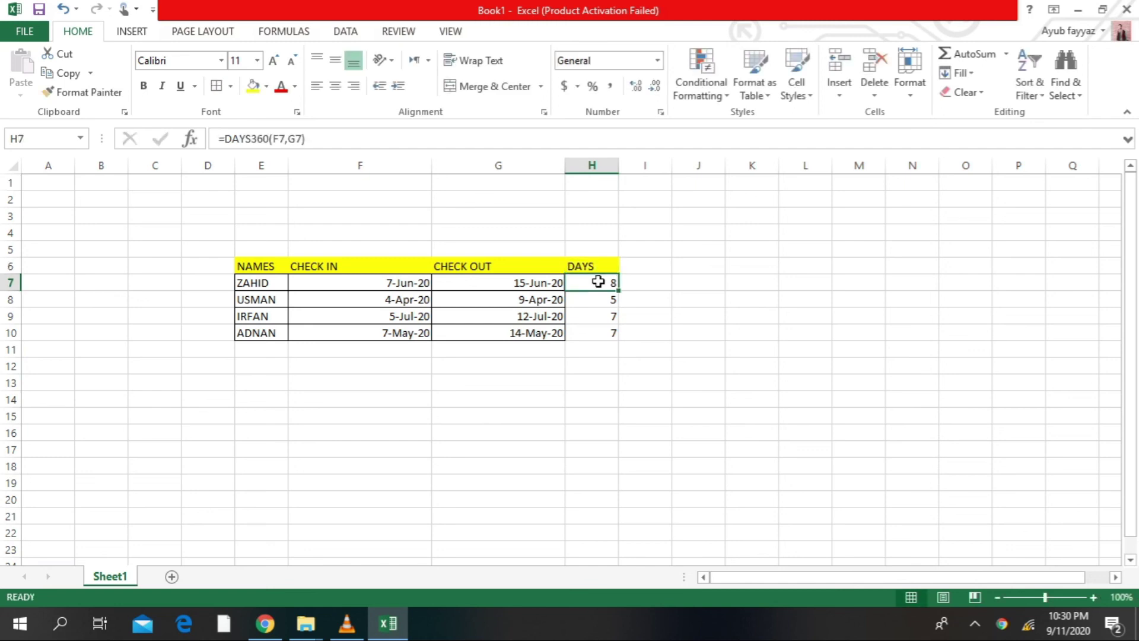
{"action": "left_click", "coordinate": [609, 331]}
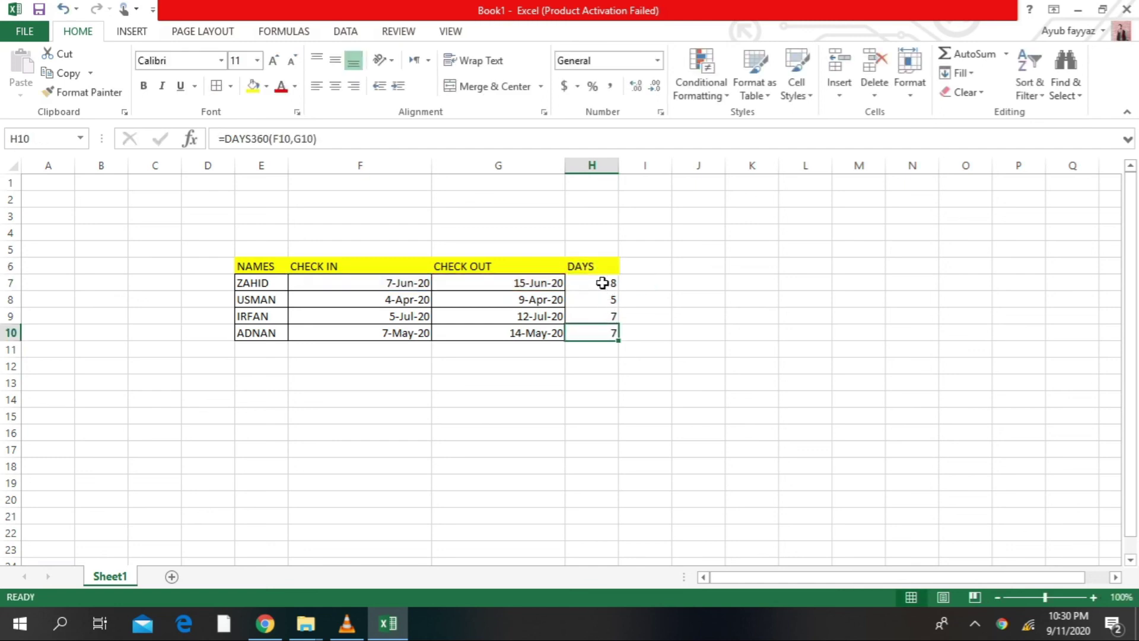
{"action": "left_click_drag", "start_coordinate": [602, 283], "coordinate": [605, 334]}
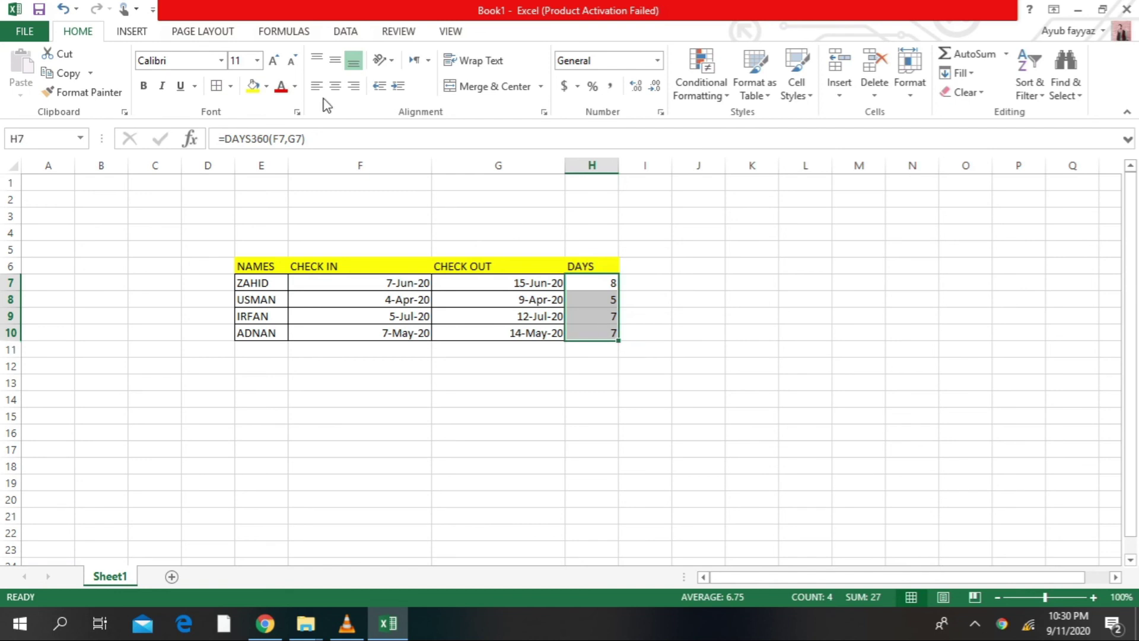
Make the H7:H10 day counts bold at font size 16.
{"action": "left_click", "coordinate": [144, 87]}
{"action": "left_click", "coordinate": [276, 63]}
{"action": "left_click", "coordinate": [274, 61]}
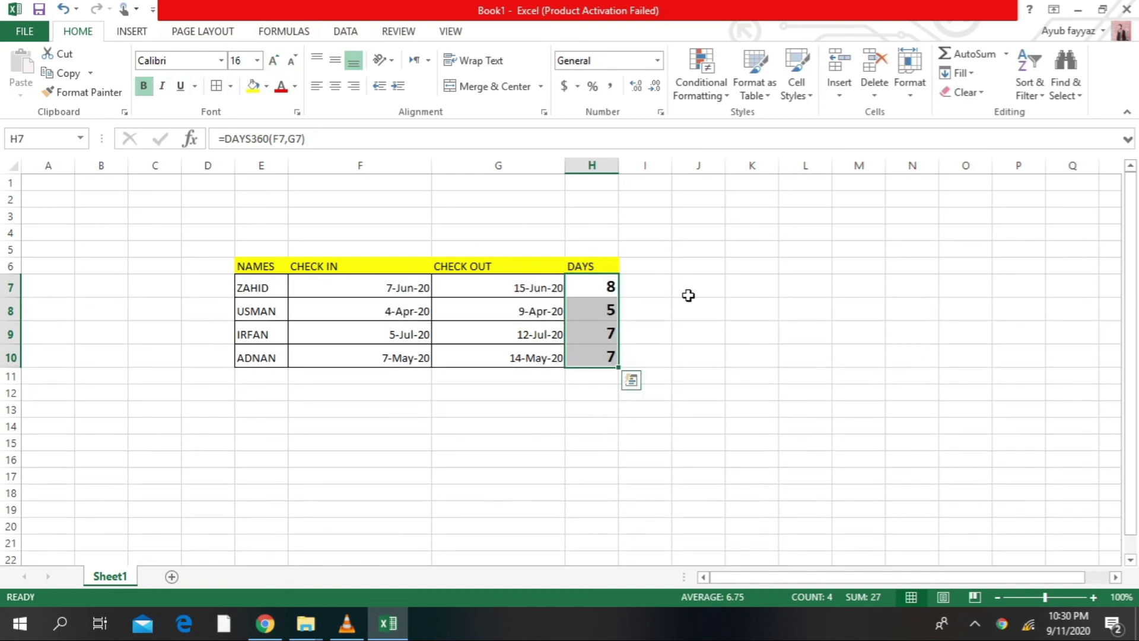
{"action": "left_click", "coordinate": [735, 332]}
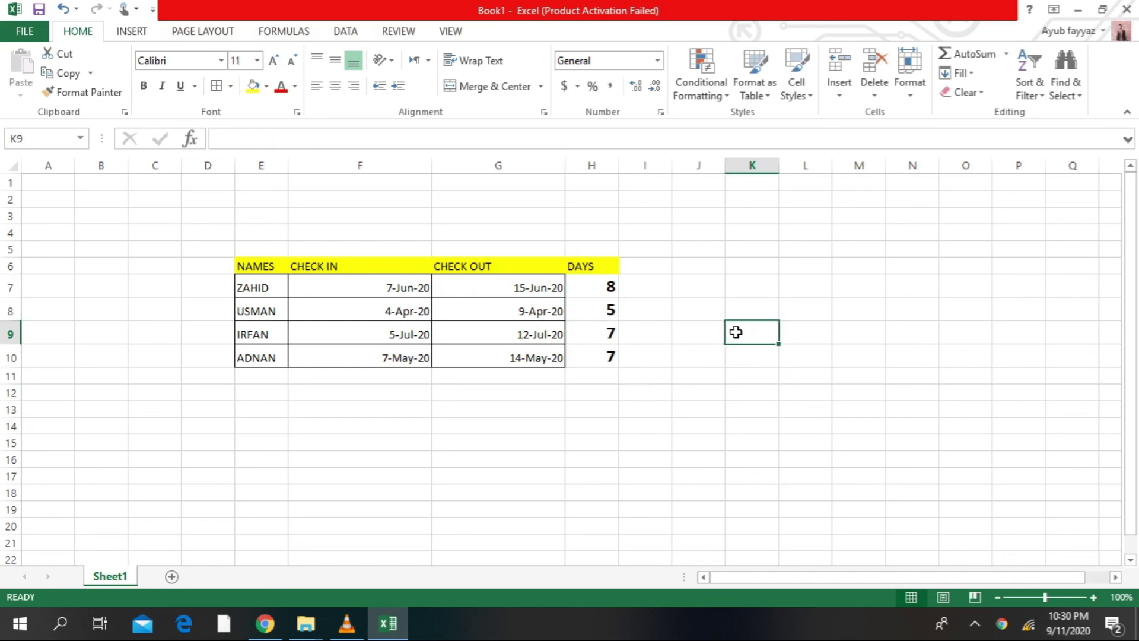